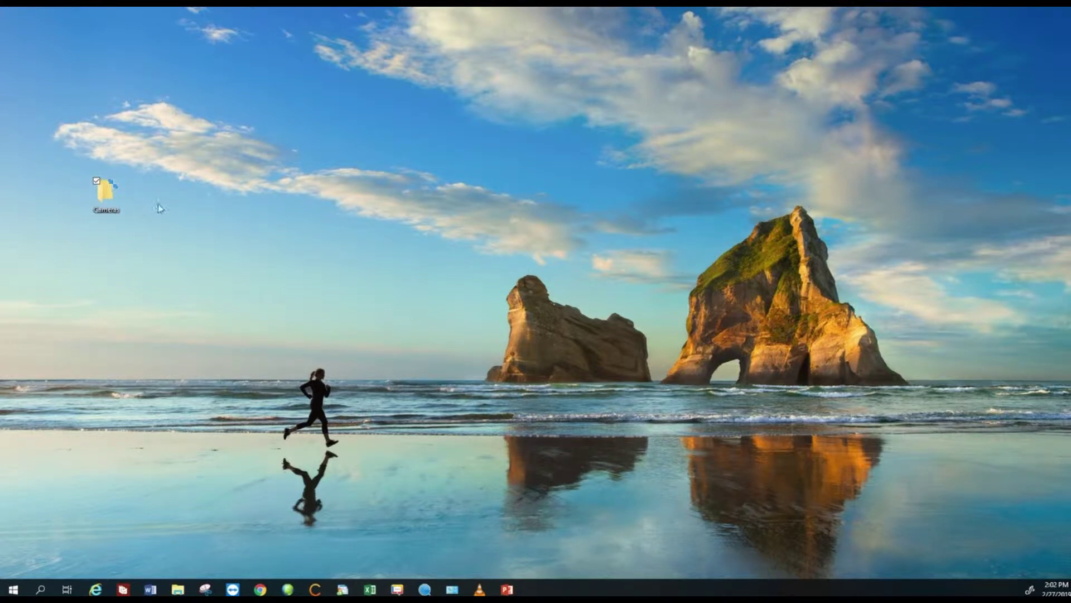
{"action": "right_click", "coordinate": [190, 205]}
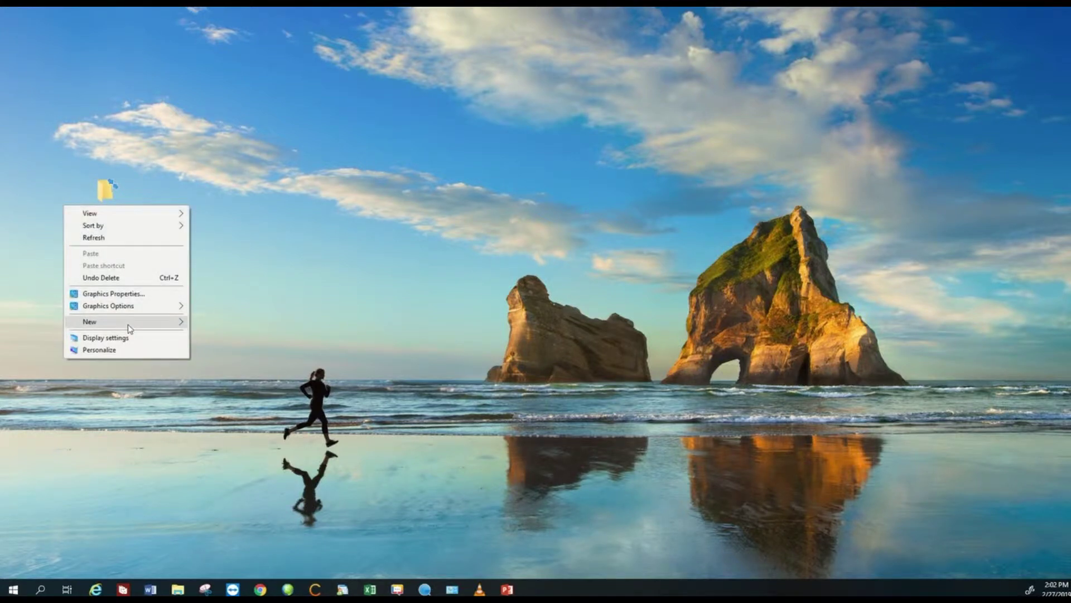
{"action": "mouse_move", "coordinate": [130, 325]}
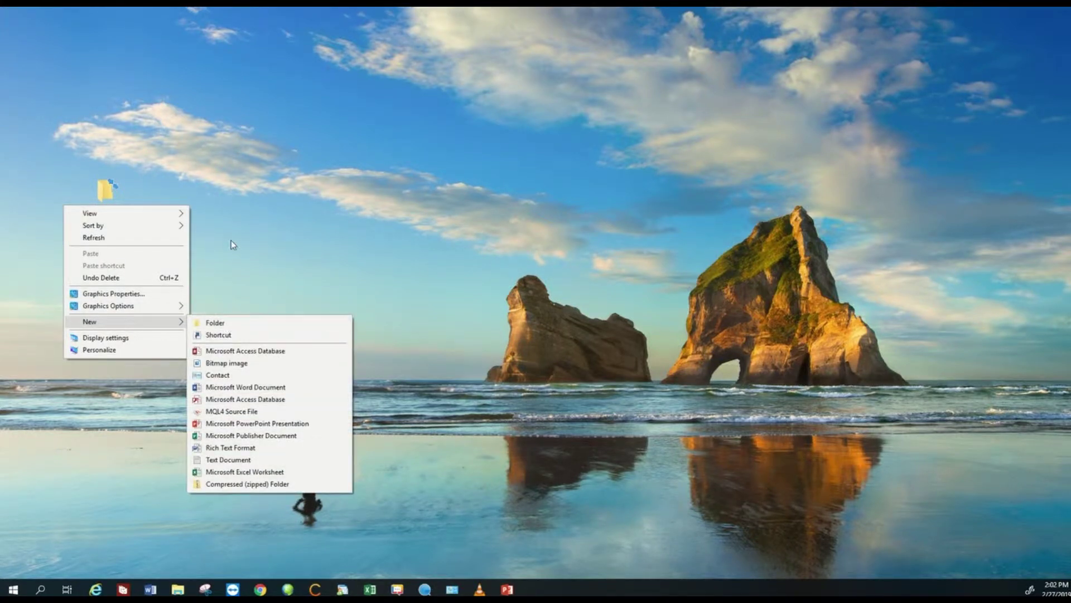
{"action": "left_click", "coordinate": [225, 185]}
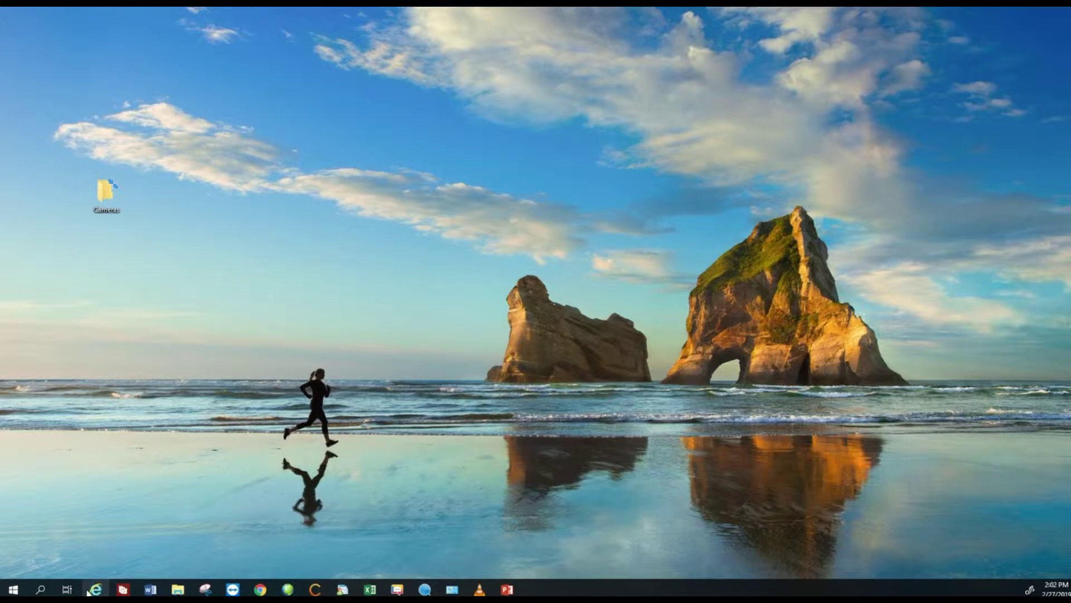
{"action": "left_click", "coordinate": [14, 589]}
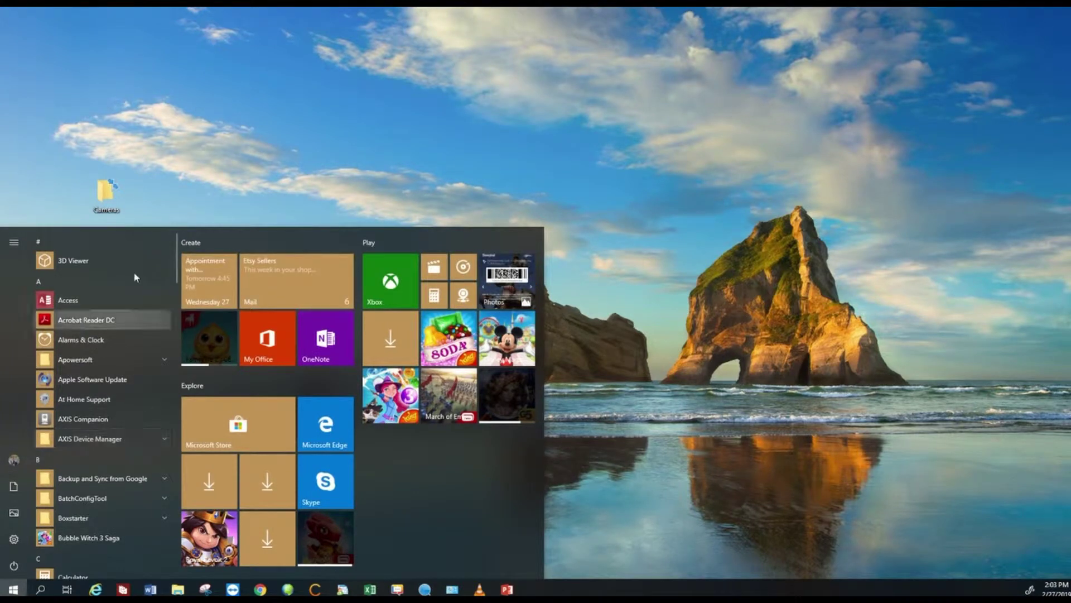
{"action": "left_click", "coordinate": [269, 175]}
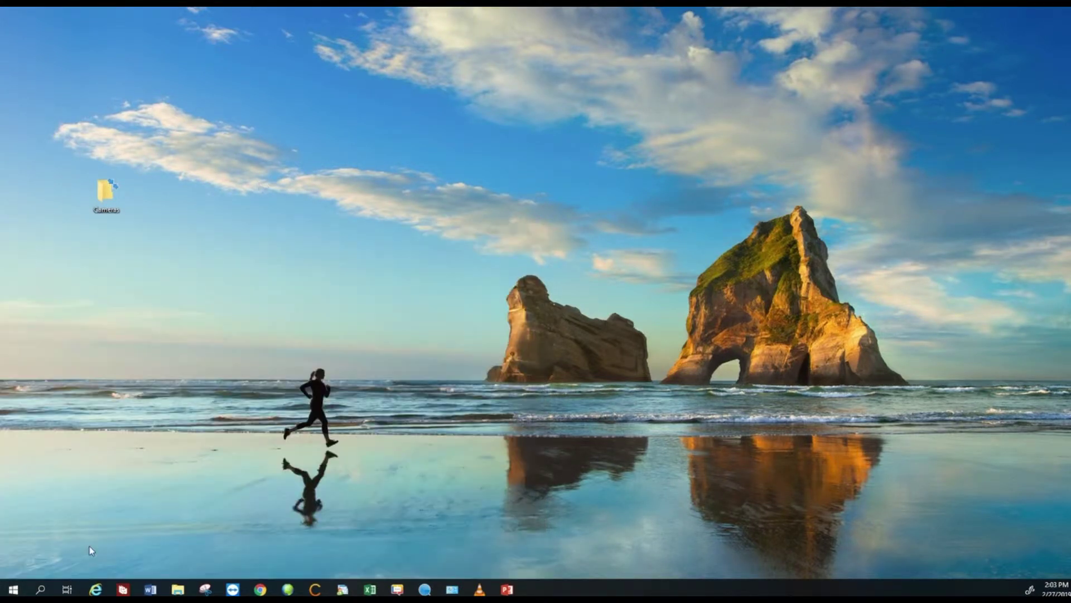
- Launch Internet Explorer for access to the Hikvision recorder
{"action": "right_click", "coordinate": [96, 590]}
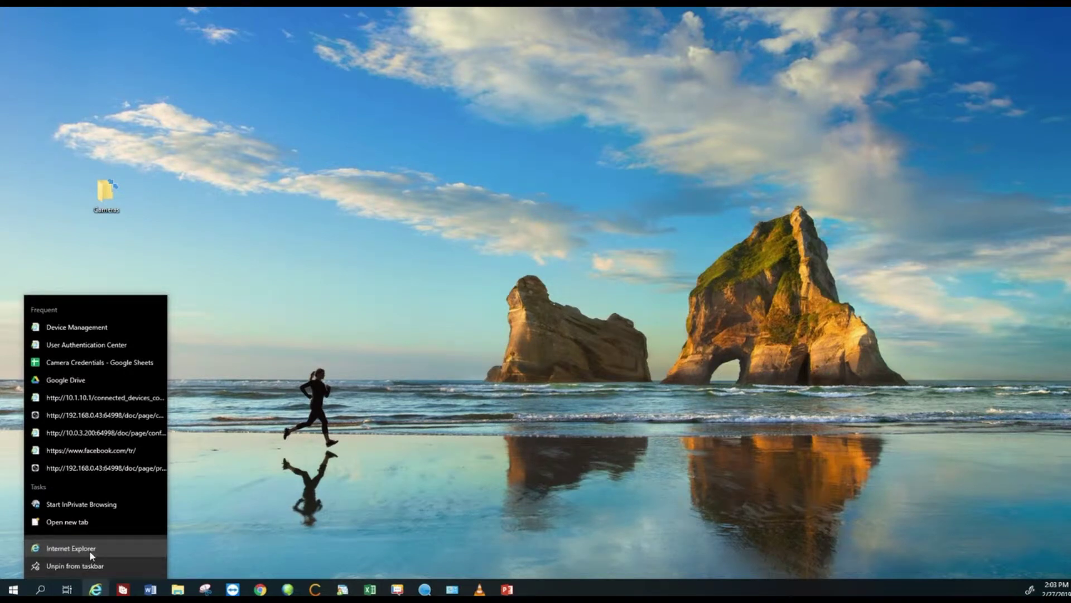
{"action": "right_click", "coordinate": [89, 550]}
{"action": "left_click", "coordinate": [131, 500]}
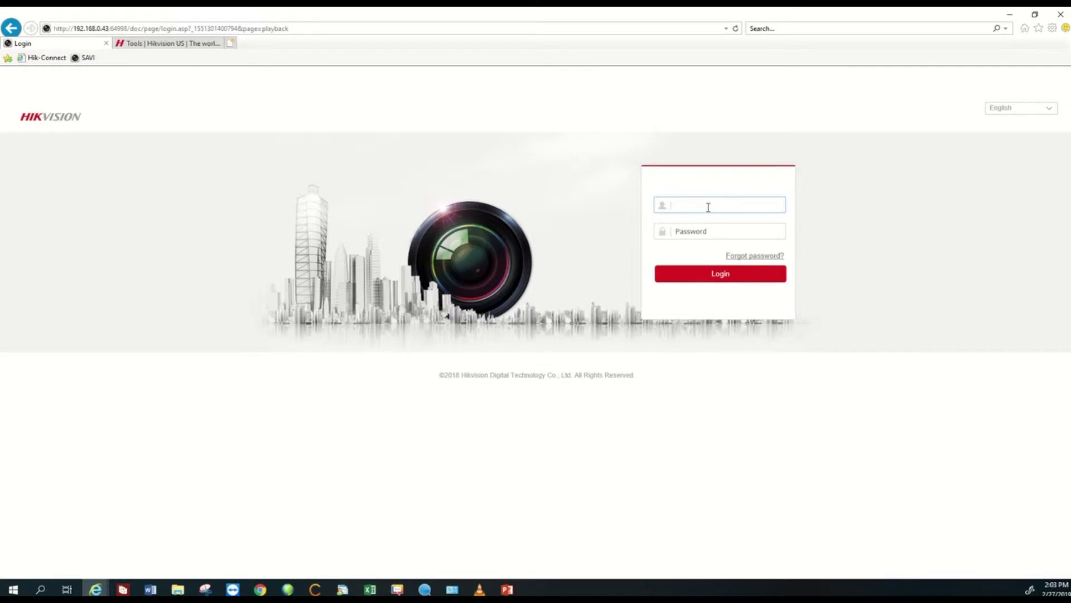
- Log in to the Hikvision recorder with the username and account password, and open the live camera view
{"action": "type", "text": "n"}
{"action": "key", "text": "Tab"}
{"action": "key", "text": "Return"}
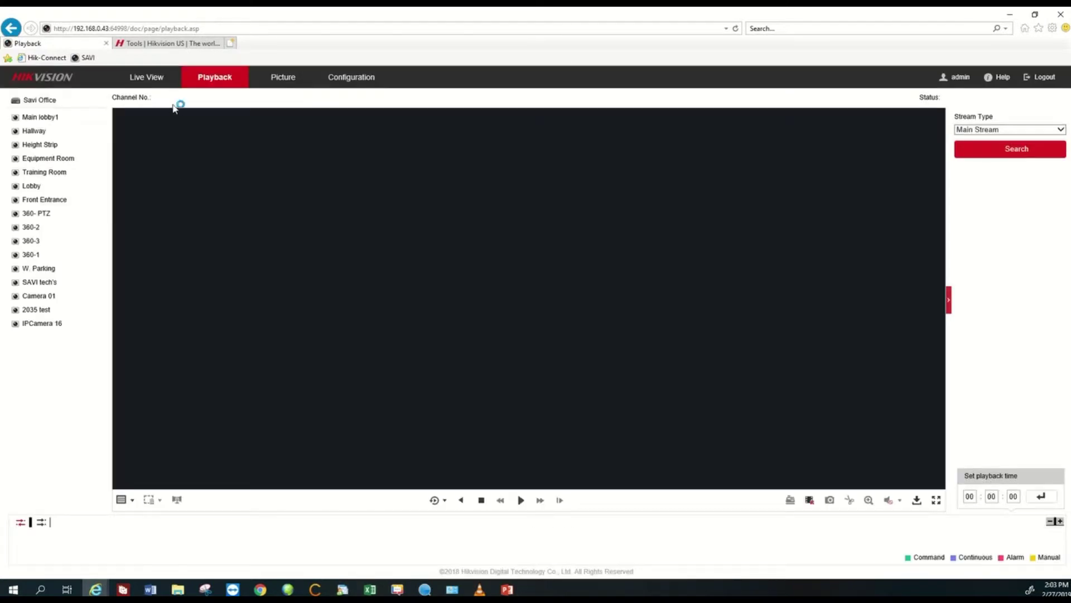
{"action": "left_click", "coordinate": [141, 82]}
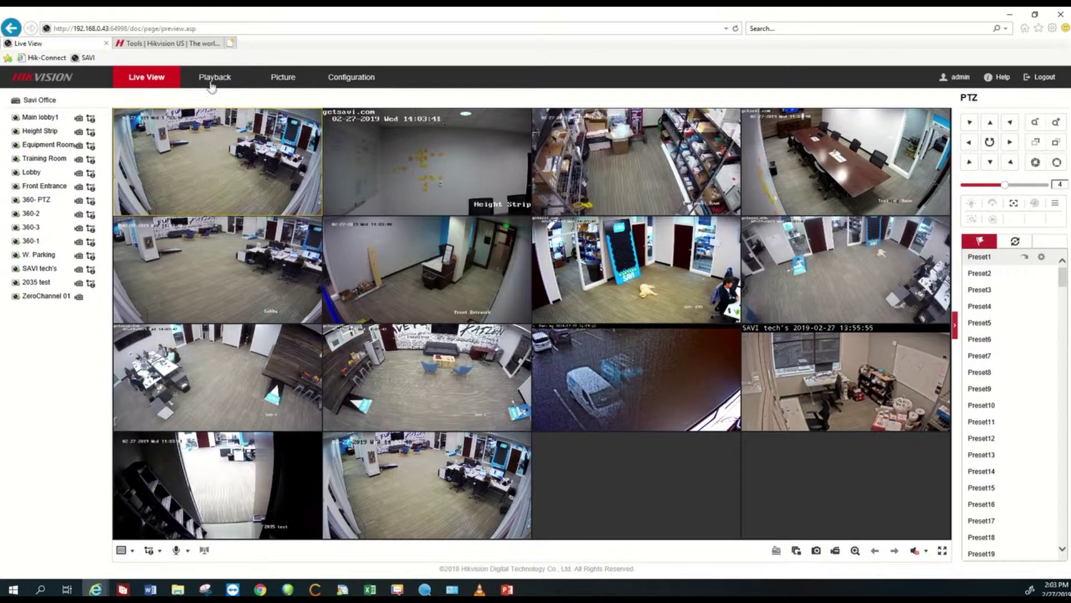
- In the recorder's local configuration, set the save location for record files to the Cameras folder on the Desktop
{"action": "left_click", "coordinate": [347, 80]}
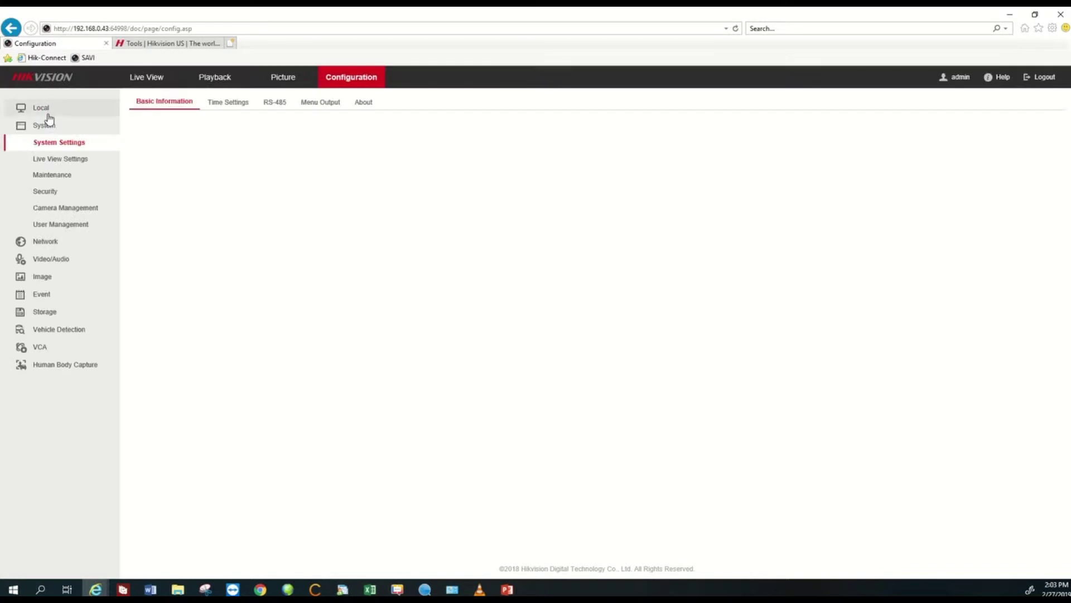
{"action": "left_click", "coordinate": [45, 109]}
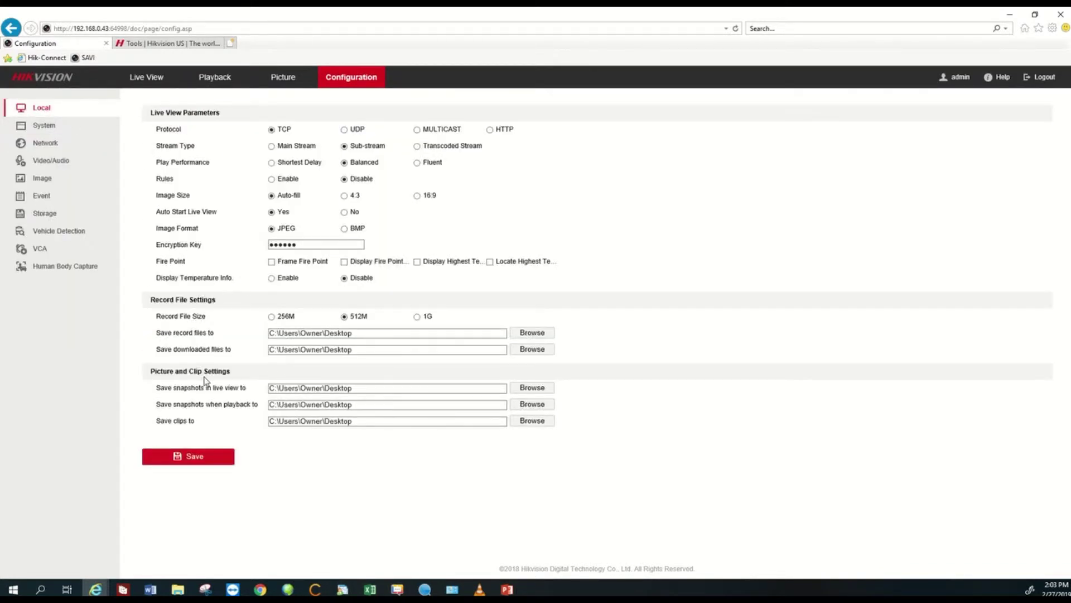
{"action": "left_click", "coordinate": [522, 336]}
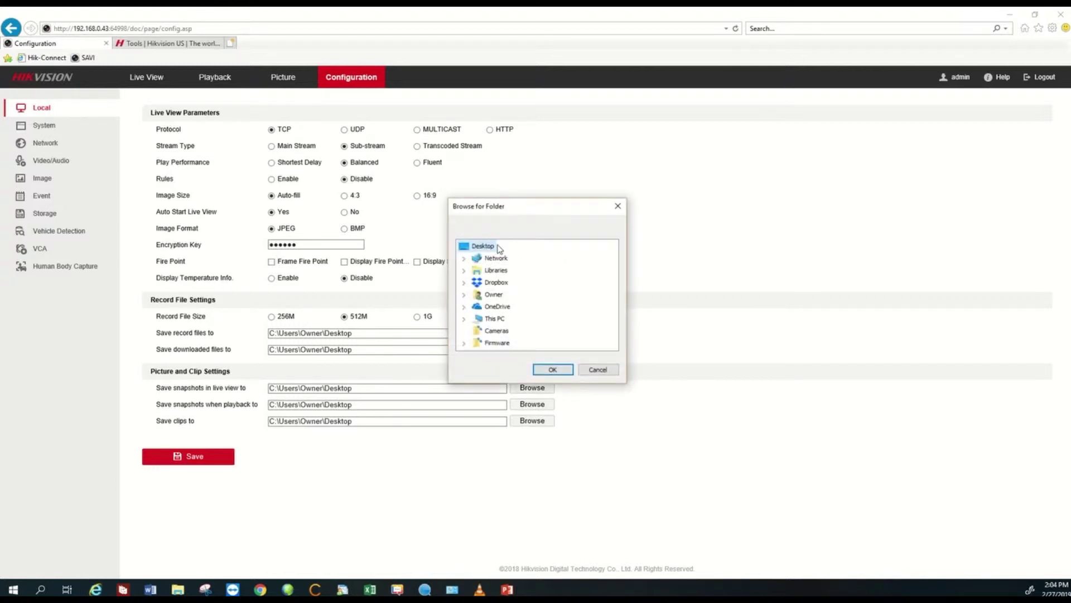
{"action": "left_click", "coordinate": [496, 331]}
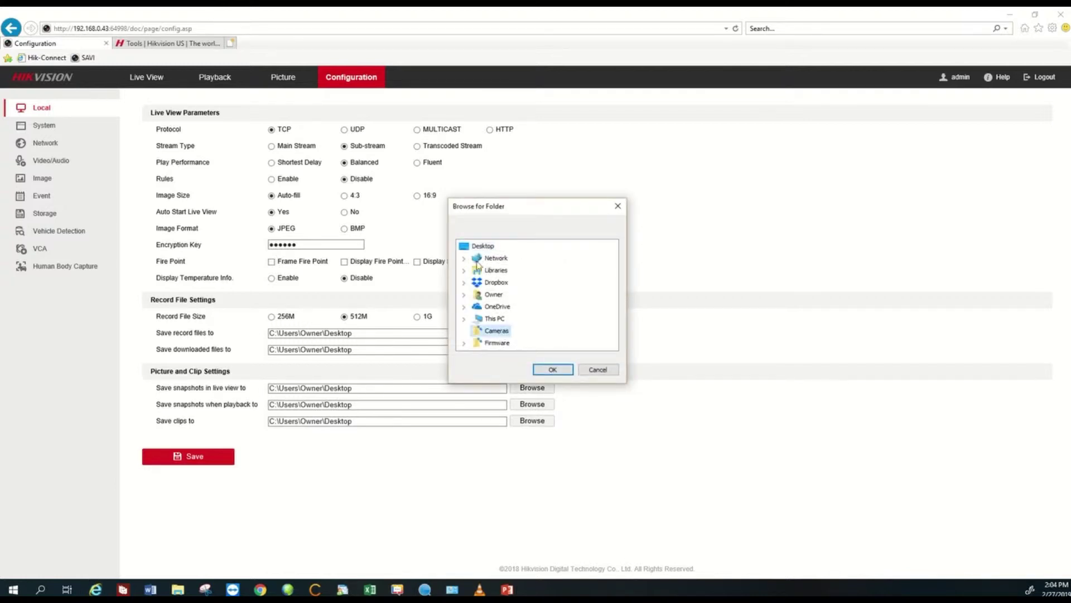
{"action": "left_click", "coordinate": [554, 370]}
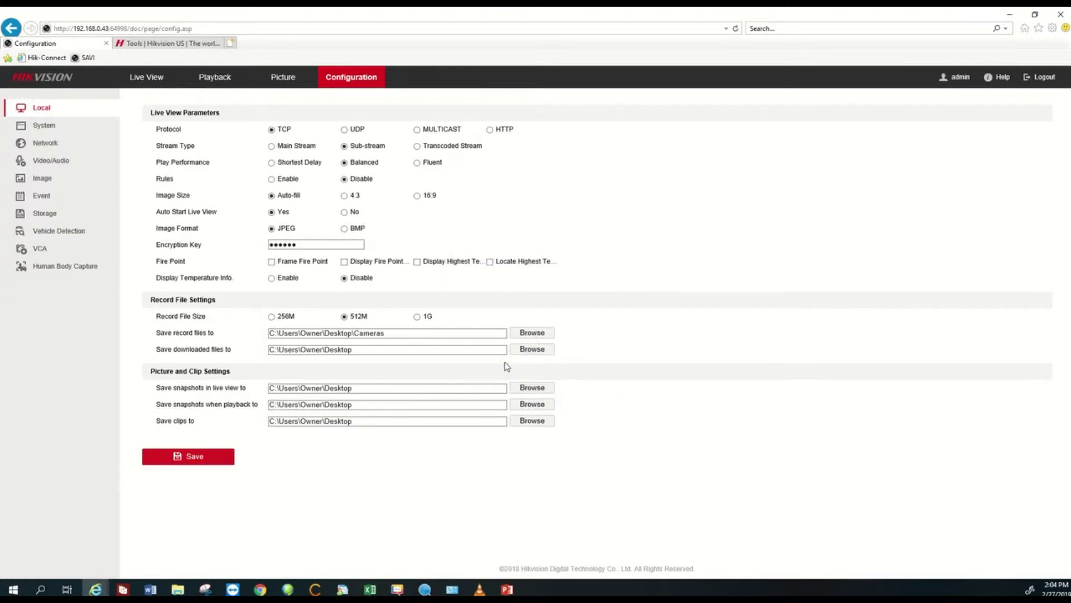
- Set the save locations for downloaded files and live view snapshots to the Desktop's Cameras folder
{"action": "left_click", "coordinate": [531, 350]}
{"action": "left_click", "coordinate": [497, 332]}
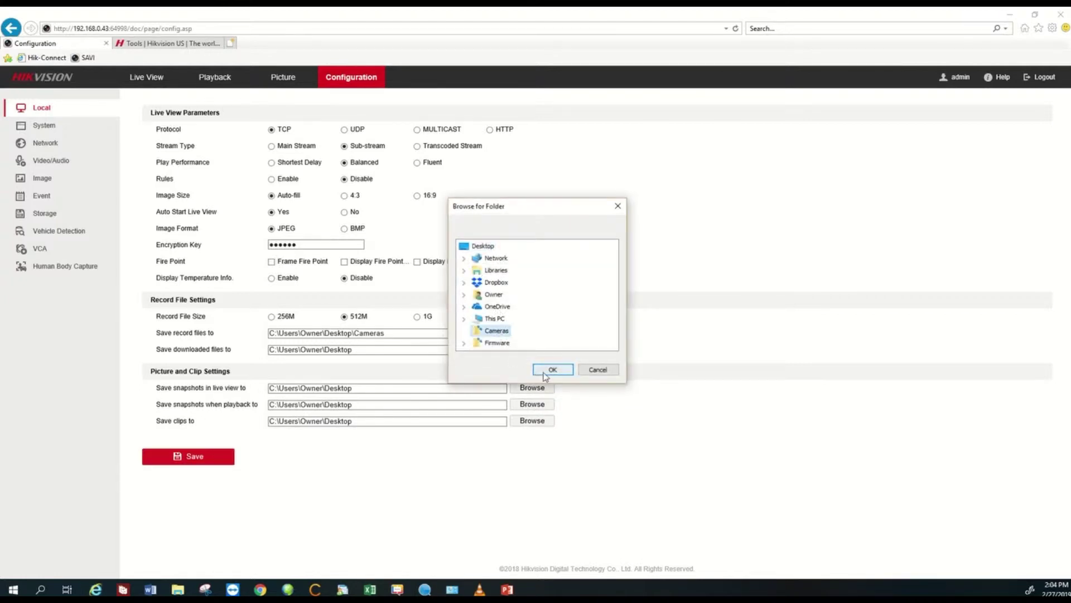
{"action": "left_click", "coordinate": [552, 370]}
{"action": "left_click", "coordinate": [532, 388]}
{"action": "left_click", "coordinate": [491, 333]}
{"action": "left_click", "coordinate": [553, 370]}
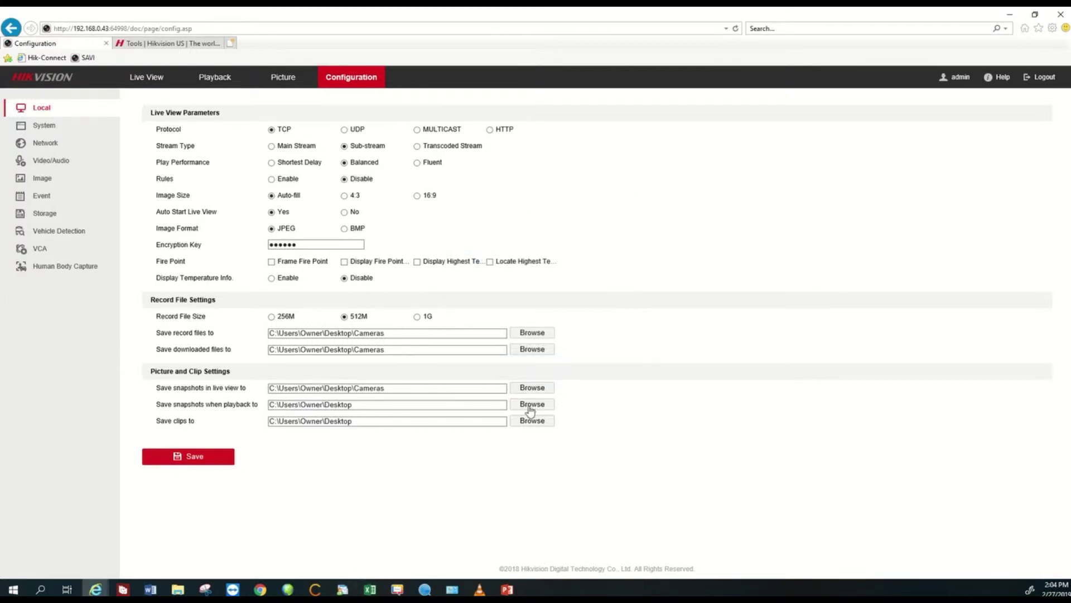
- Set the save locations for playback snapshots and clips to the Desktop's Cameras folder, and save the local configuration
{"action": "left_click", "coordinate": [532, 404]}
{"action": "left_click", "coordinate": [496, 331]}
{"action": "left_click", "coordinate": [540, 371]}
{"action": "left_click", "coordinate": [532, 421]}
{"action": "left_click", "coordinate": [496, 331]}
{"action": "left_click", "coordinate": [552, 369]}
{"action": "left_click", "coordinate": [204, 463]}
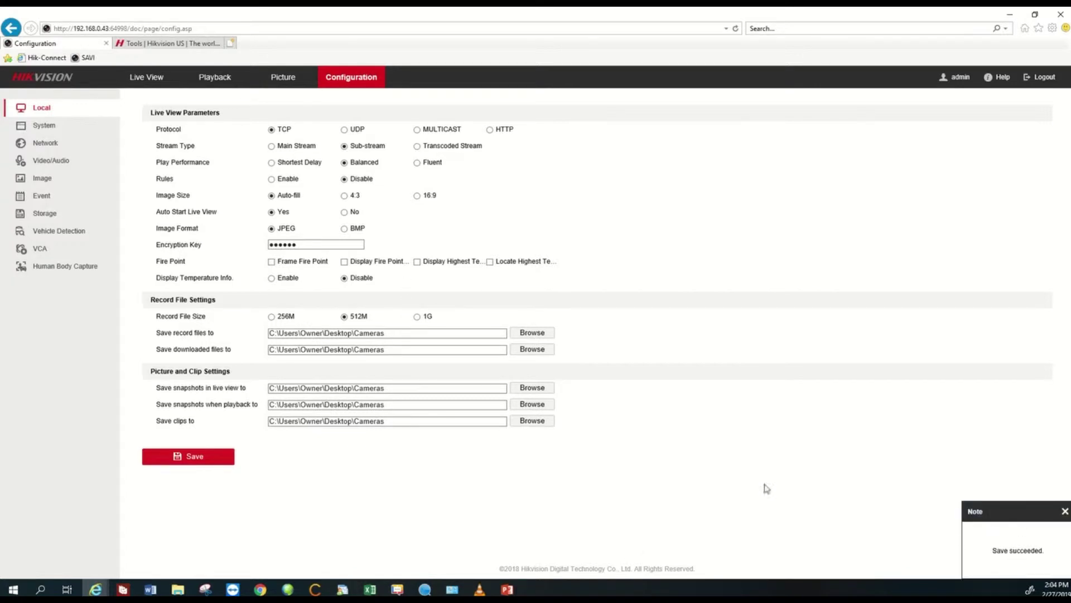
- Open video playback in a single-window layout and select the Front Entrance camera
{"action": "left_click", "coordinate": [215, 80]}
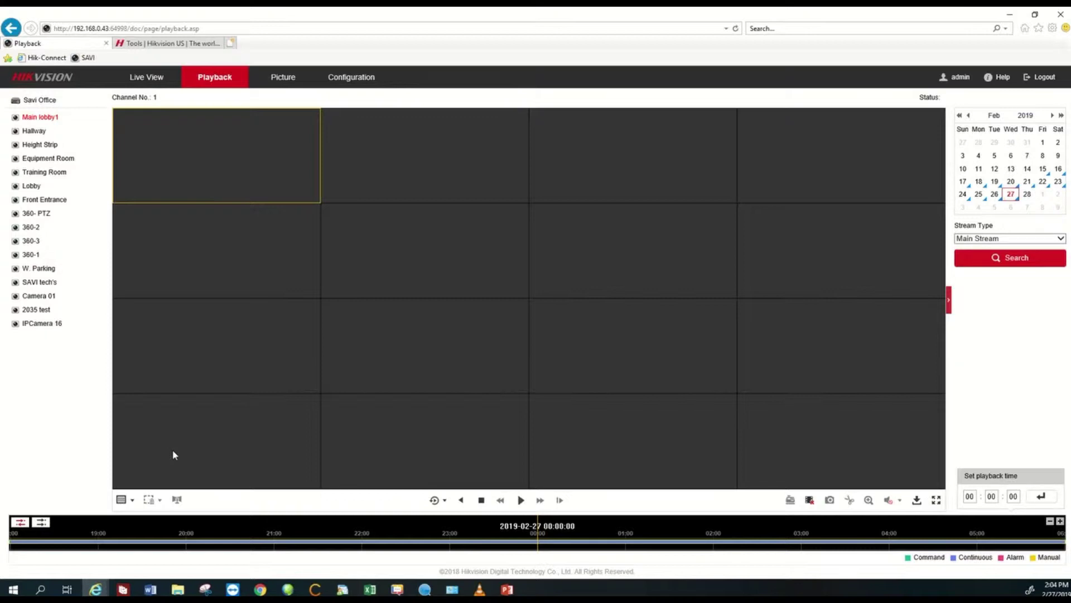
{"action": "left_click", "coordinate": [121, 500]}
{"action": "left_click", "coordinate": [121, 518]}
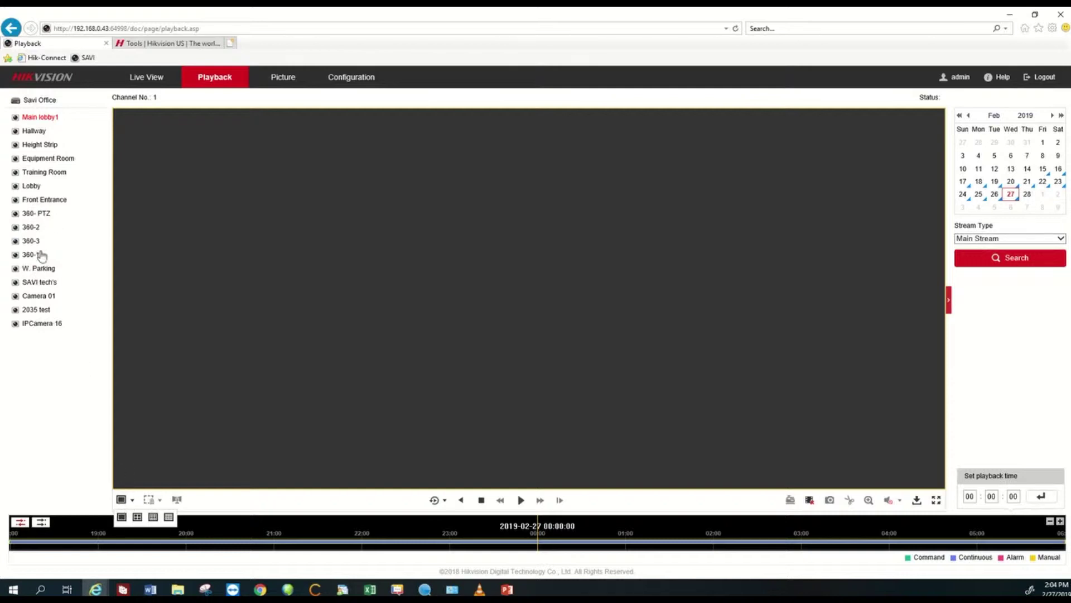
{"action": "left_click", "coordinate": [38, 200]}
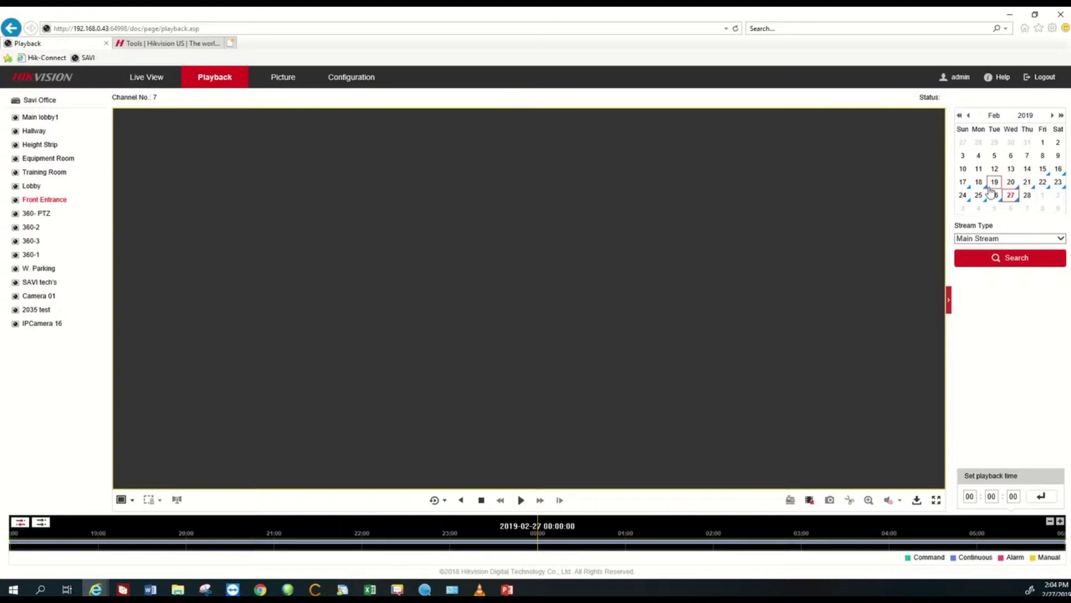
- Play back the Front Entrance recording of February 15, 2019 starting at 17:00:00
{"action": "left_click", "coordinate": [1043, 169]}
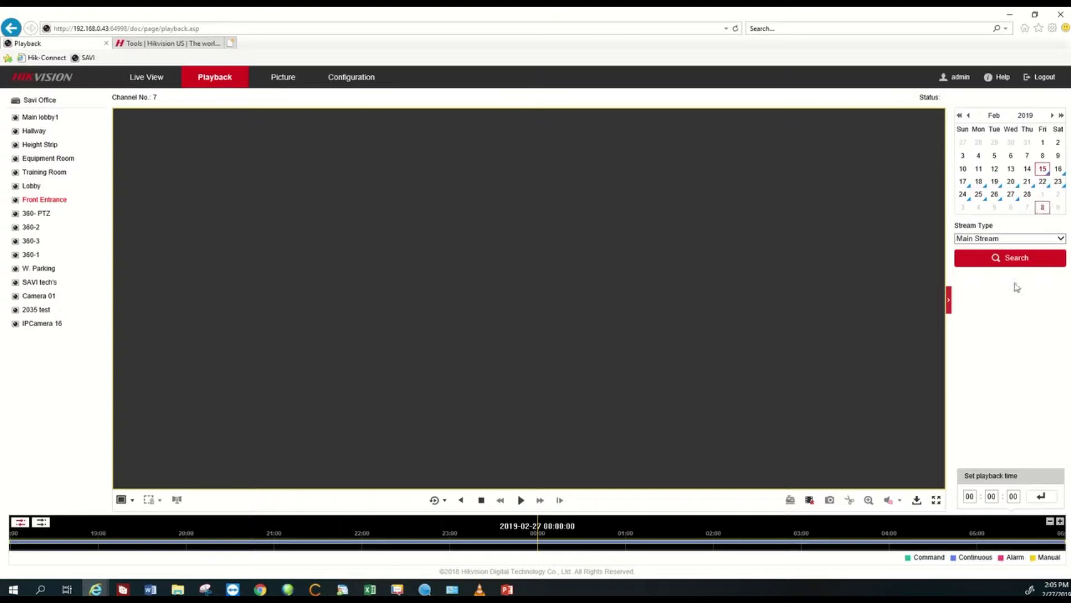
{"action": "double_click", "coordinate": [971, 496]}
{"action": "left_click", "coordinate": [1041, 496]}
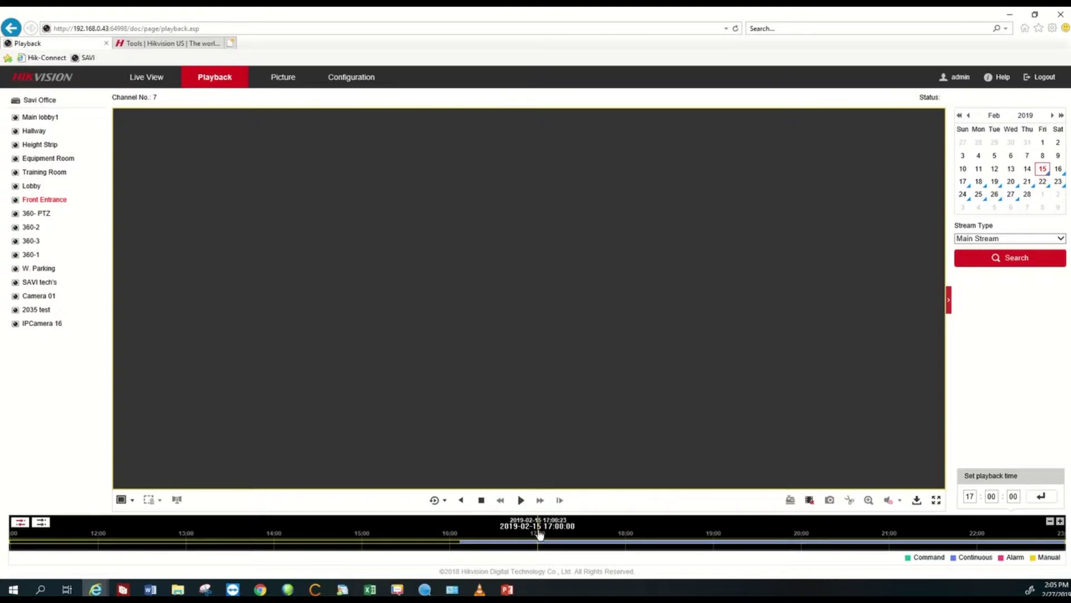
{"action": "left_click", "coordinate": [520, 500]}
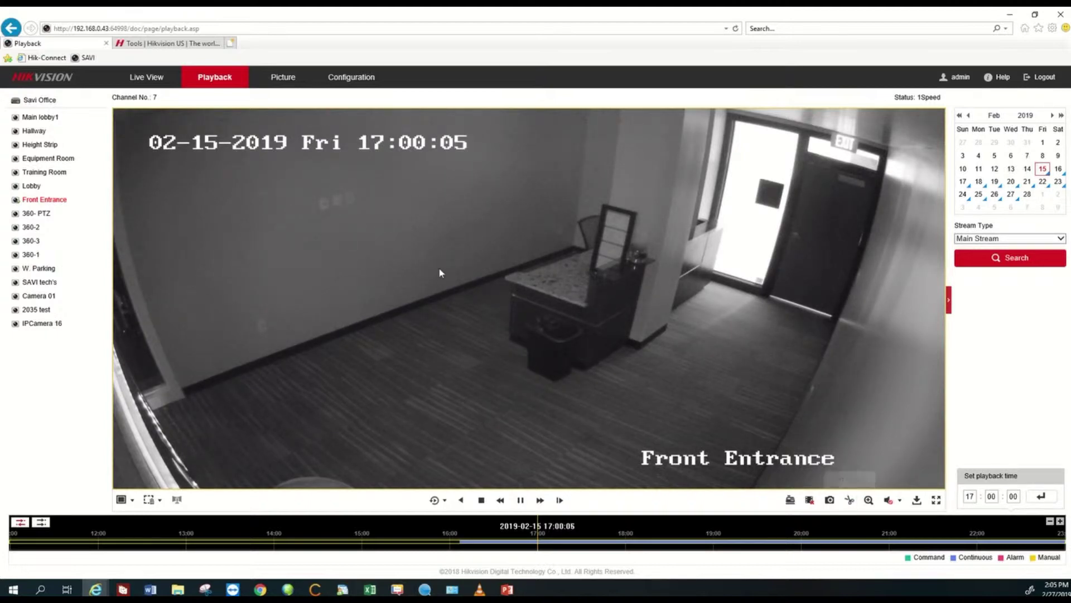
- Clip a short section of the playing Front Entrance footage and dismiss the resulting note
{"action": "left_click", "coordinate": [850, 501]}
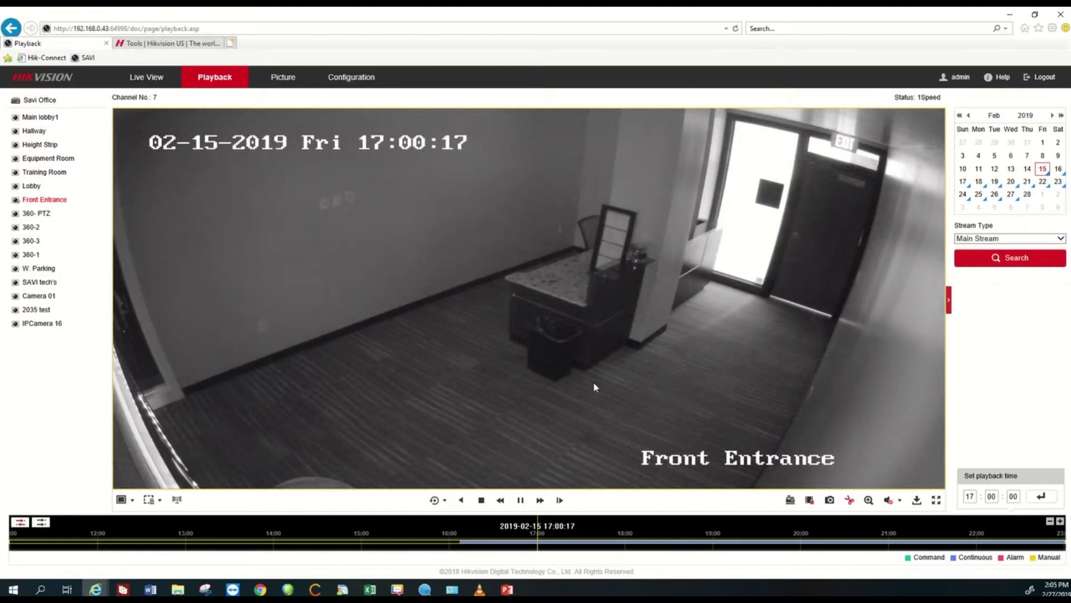
{"action": "left_click", "coordinate": [850, 501]}
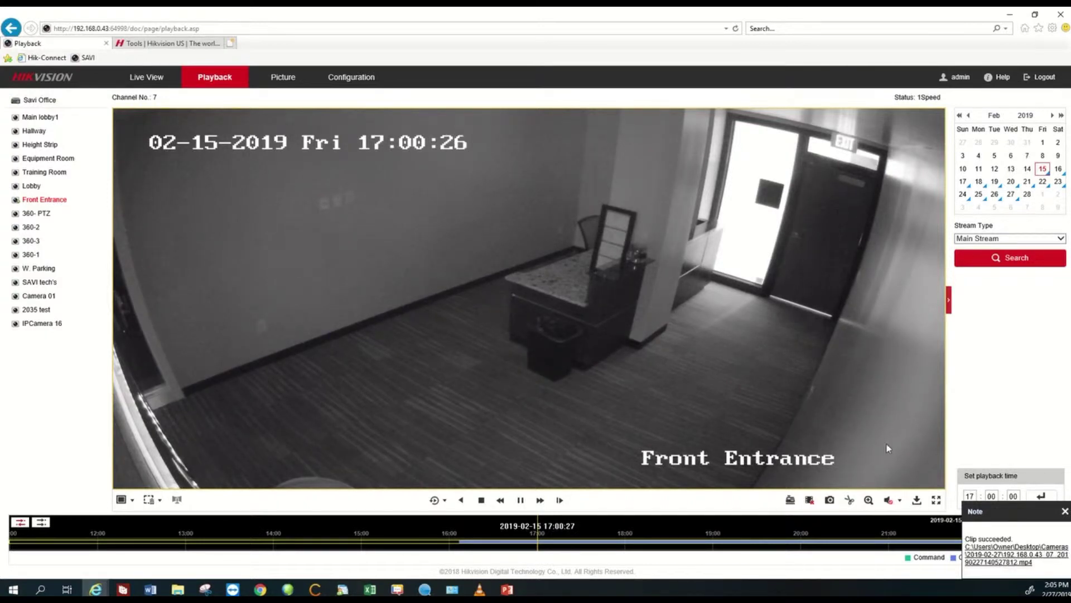
{"action": "left_click", "coordinate": [1065, 512]}
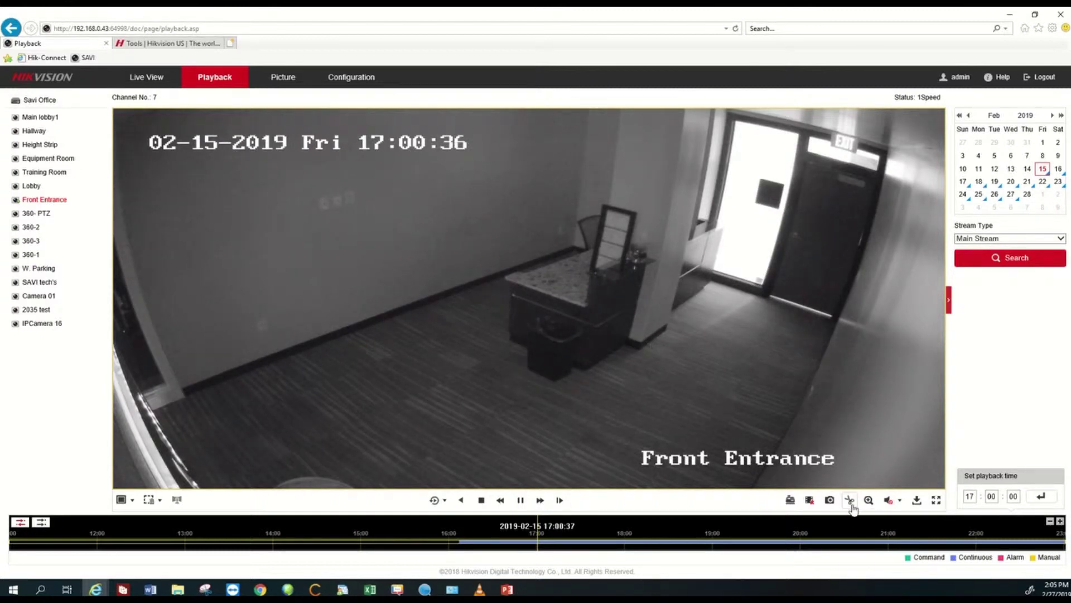
- Open the recording download dialog and choose the [D7] Front Entrance camera as the search condition
{"action": "left_click", "coordinate": [917, 500]}
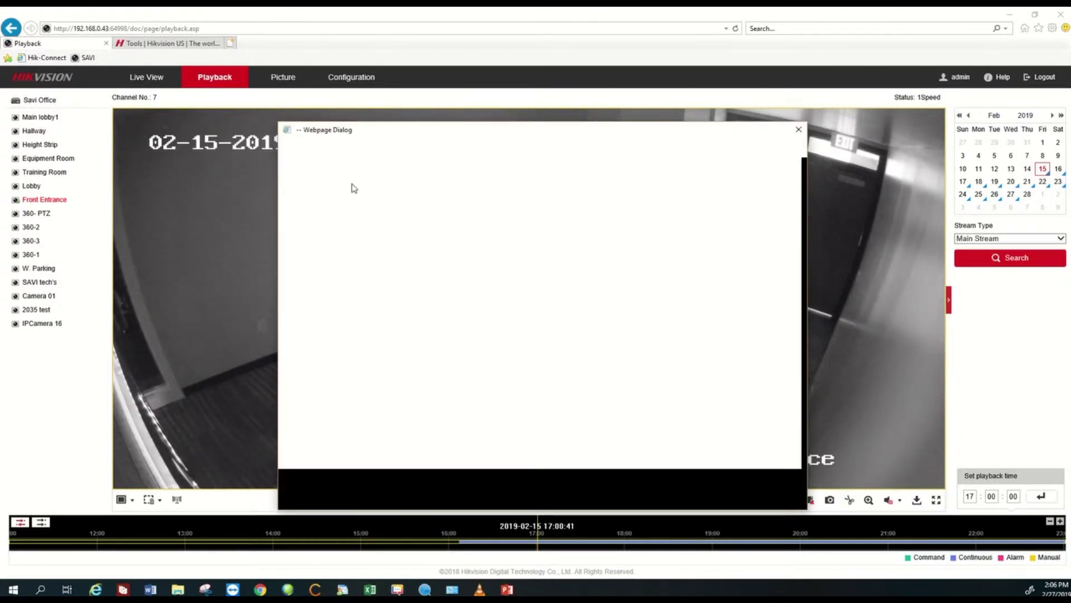
{"action": "left_click", "coordinate": [363, 224]}
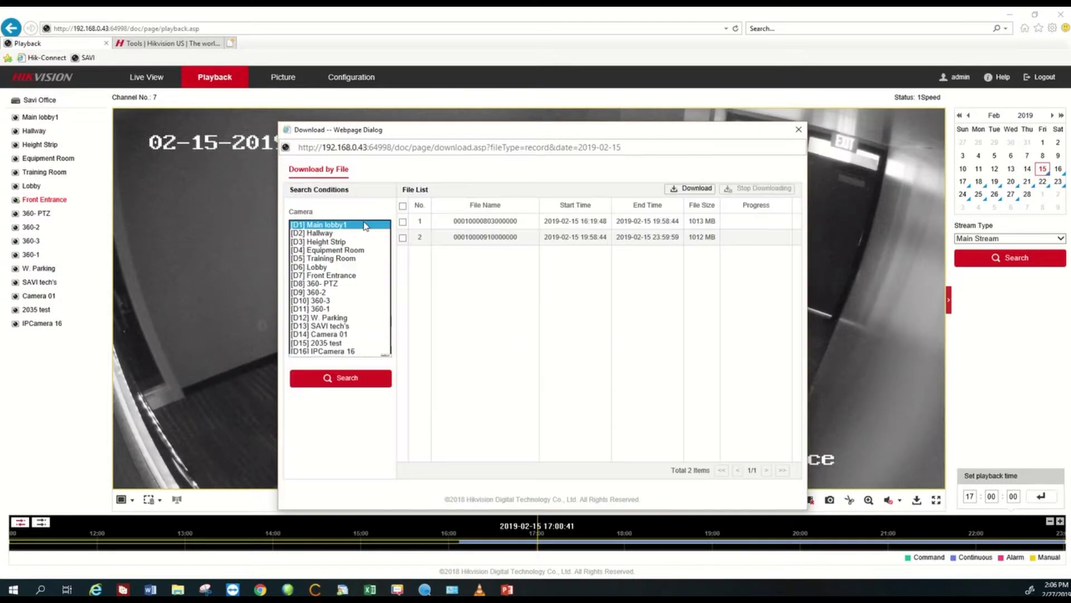
{"action": "left_click", "coordinate": [334, 275]}
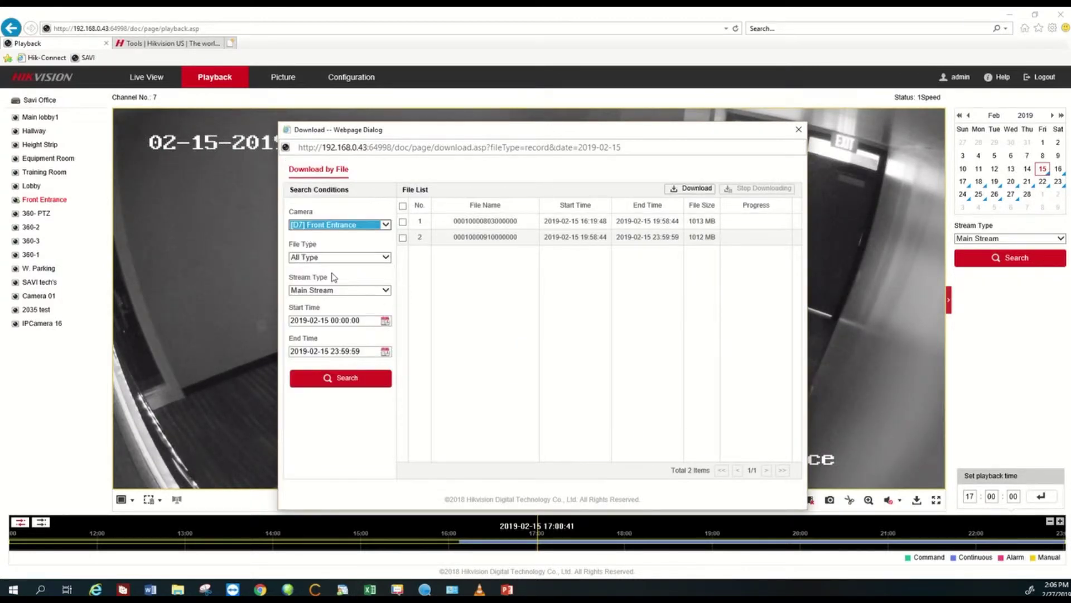
{"action": "left_click", "coordinate": [330, 322]}
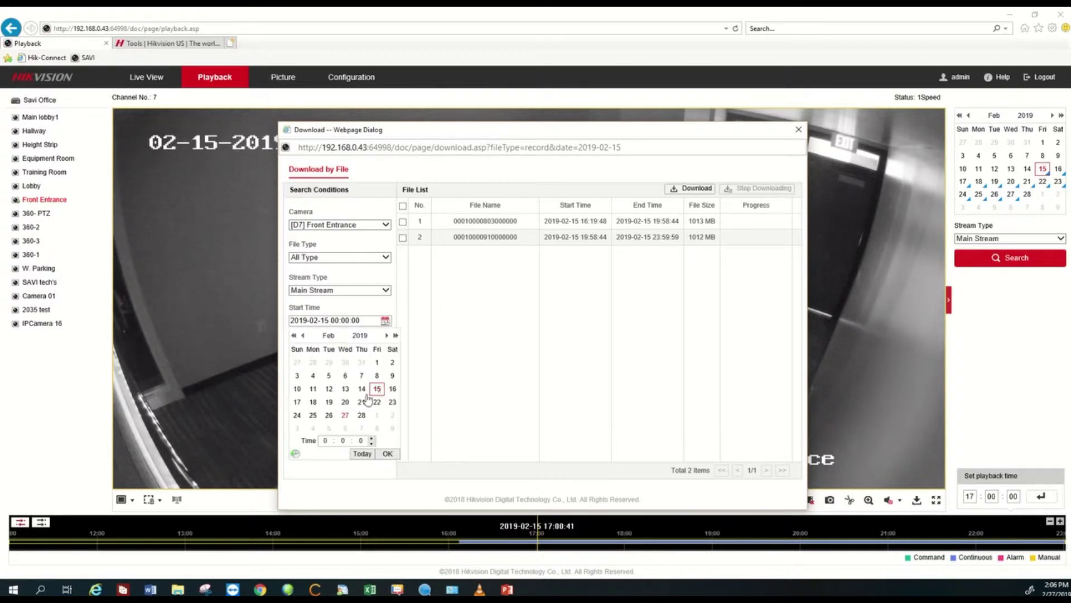
{"action": "left_click", "coordinate": [313, 402]}
{"action": "left_click", "coordinate": [325, 440]}
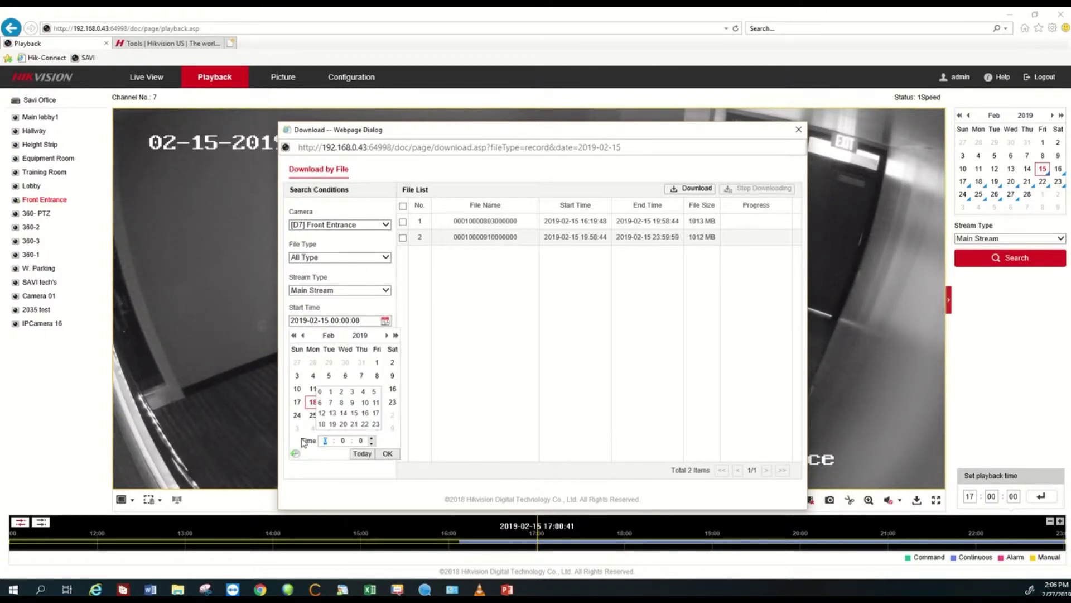
{"action": "left_click", "coordinate": [388, 453]}
{"action": "left_click", "coordinate": [326, 351]}
{"action": "left_click", "coordinate": [313, 432]}
{"action": "left_click", "coordinate": [326, 471]}
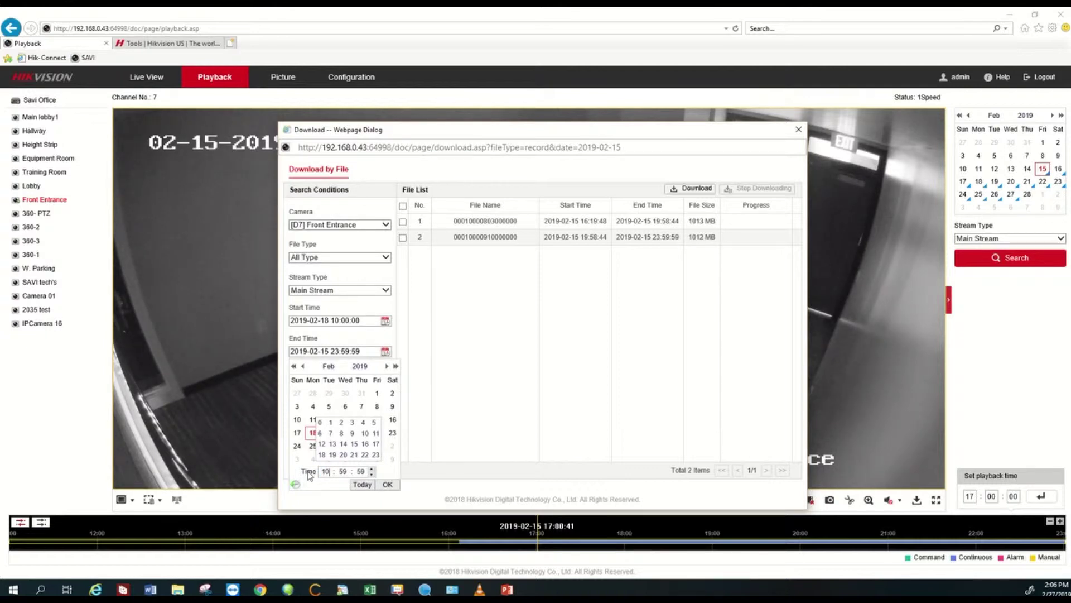
{"action": "key", "text": "Tab"}
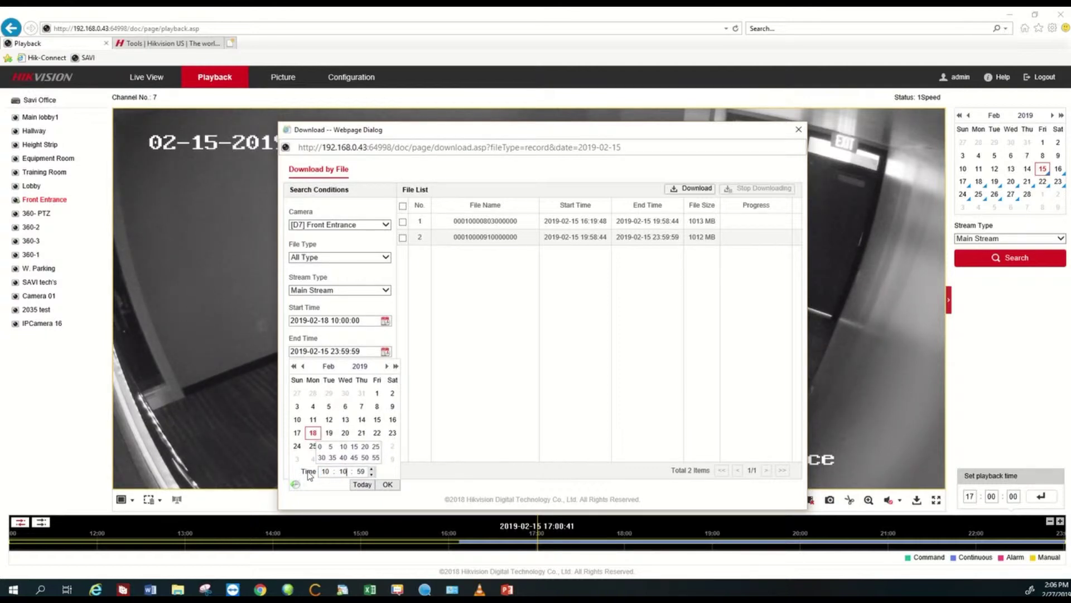
{"action": "left_click", "coordinate": [360, 472]}
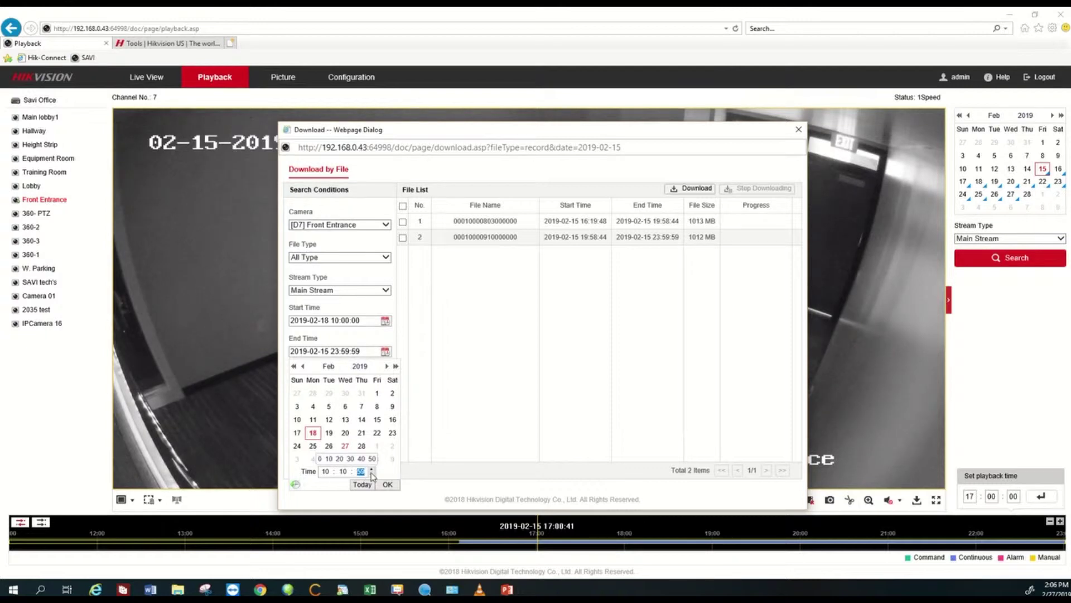
{"action": "left_click", "coordinate": [388, 486]}
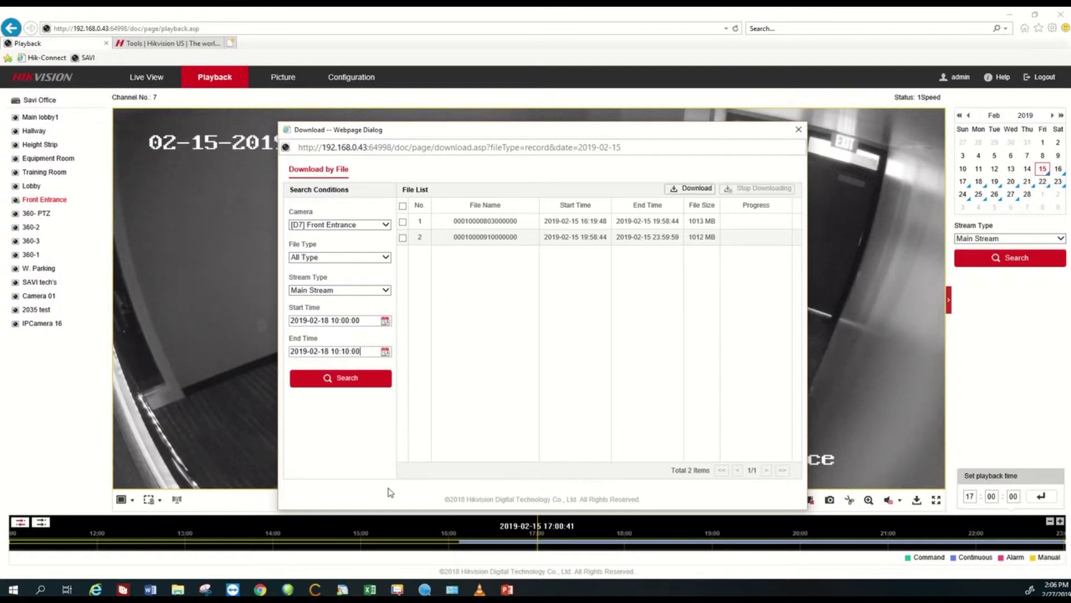
- Search for Front Entrance recordings in the set time range, download the listed file and close the download dialog
{"action": "left_click", "coordinate": [344, 378]}
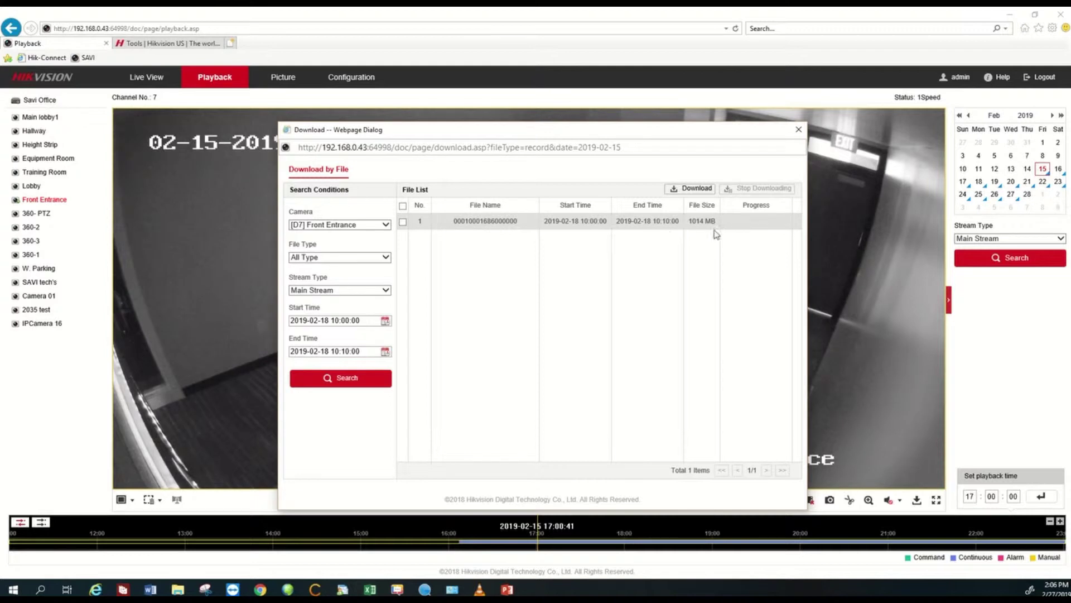
{"action": "left_click", "coordinate": [403, 223]}
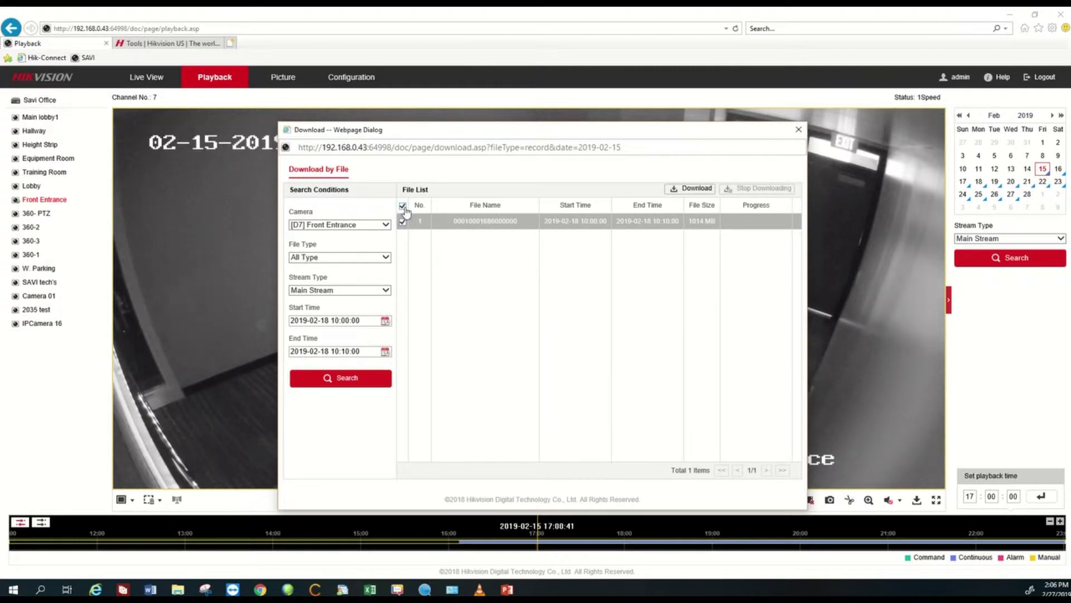
{"action": "left_click", "coordinate": [692, 189]}
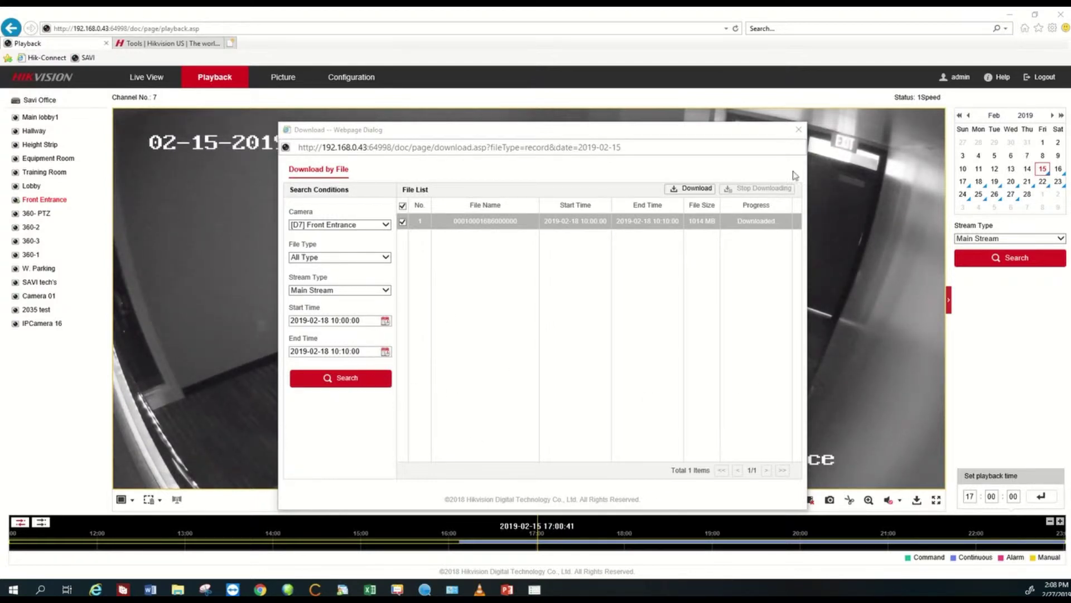
{"action": "left_click", "coordinate": [801, 132]}
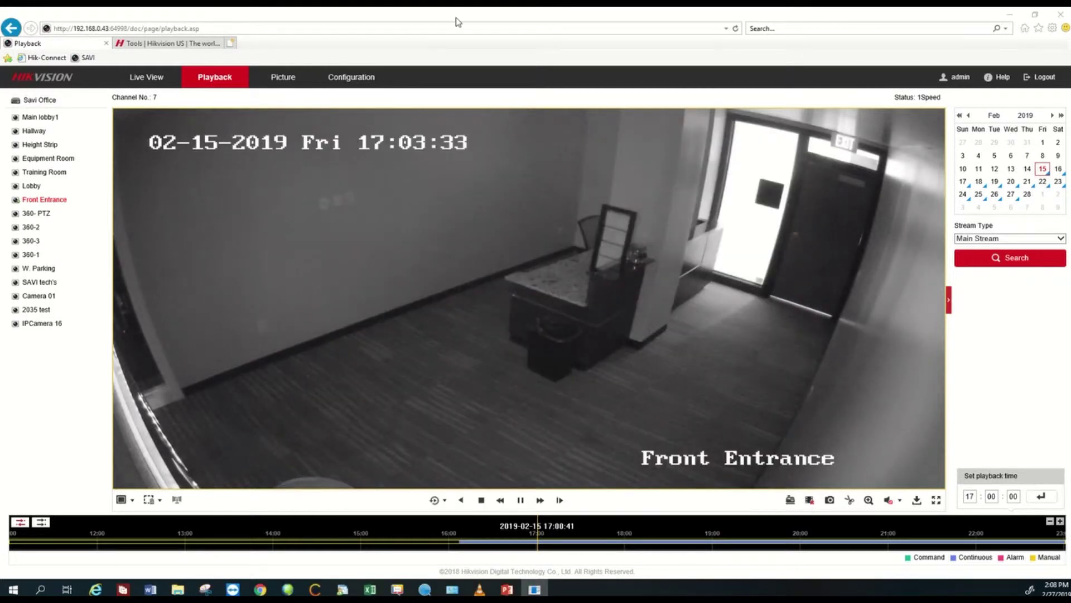
- Minimize the browser and open the 2019-02-27 subfolder inside the desktop's Cameras folder to view the saved video files
{"action": "left_click", "coordinate": [1011, 15]}
{"action": "left_click", "coordinate": [102, 198]}
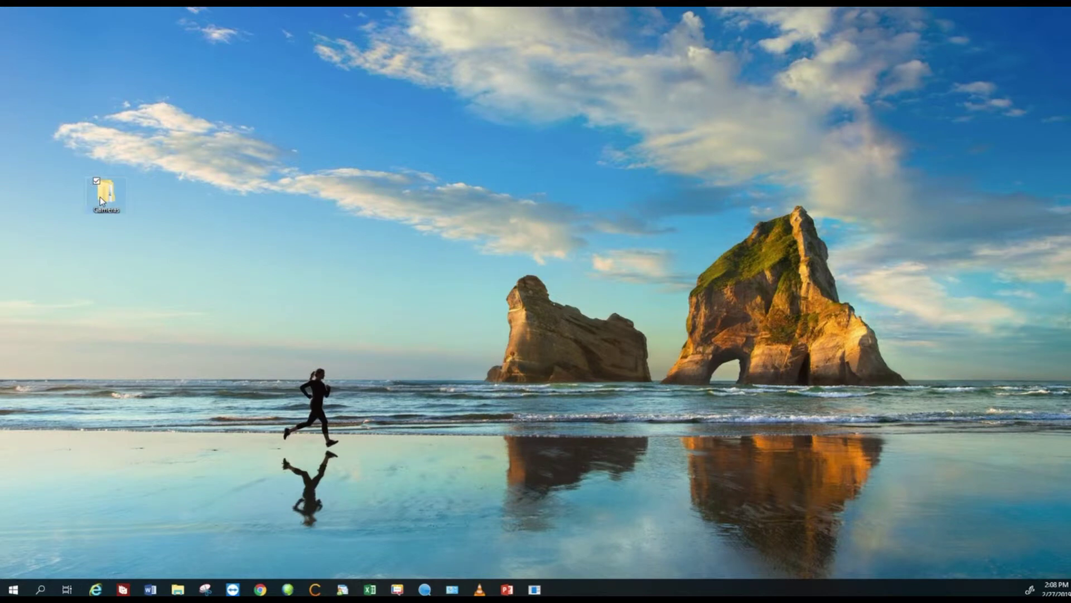
{"action": "key", "text": "Return"}
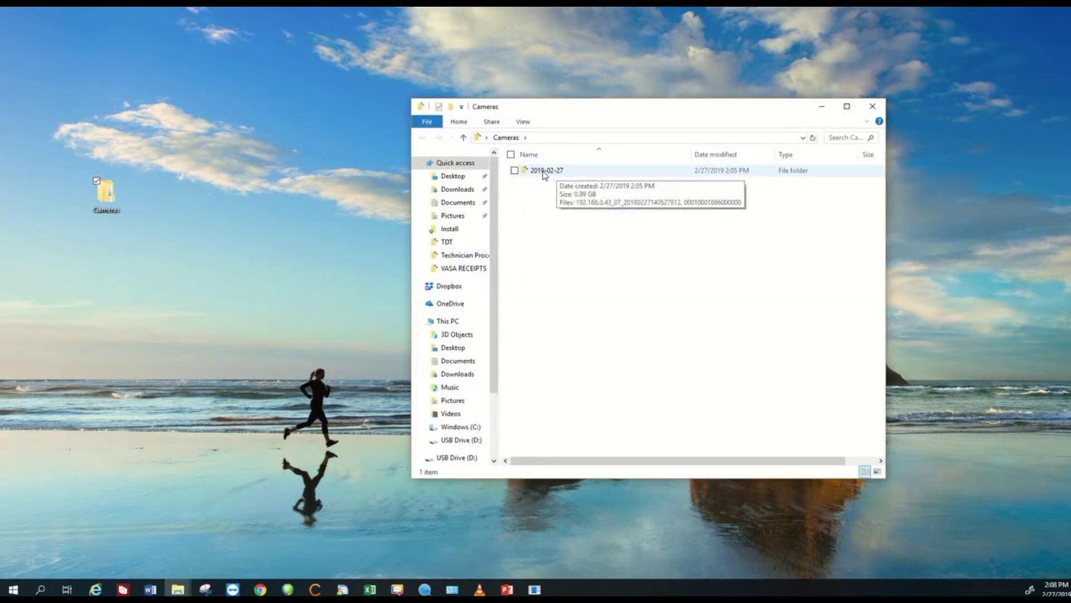
{"action": "double_click", "coordinate": [543, 172]}
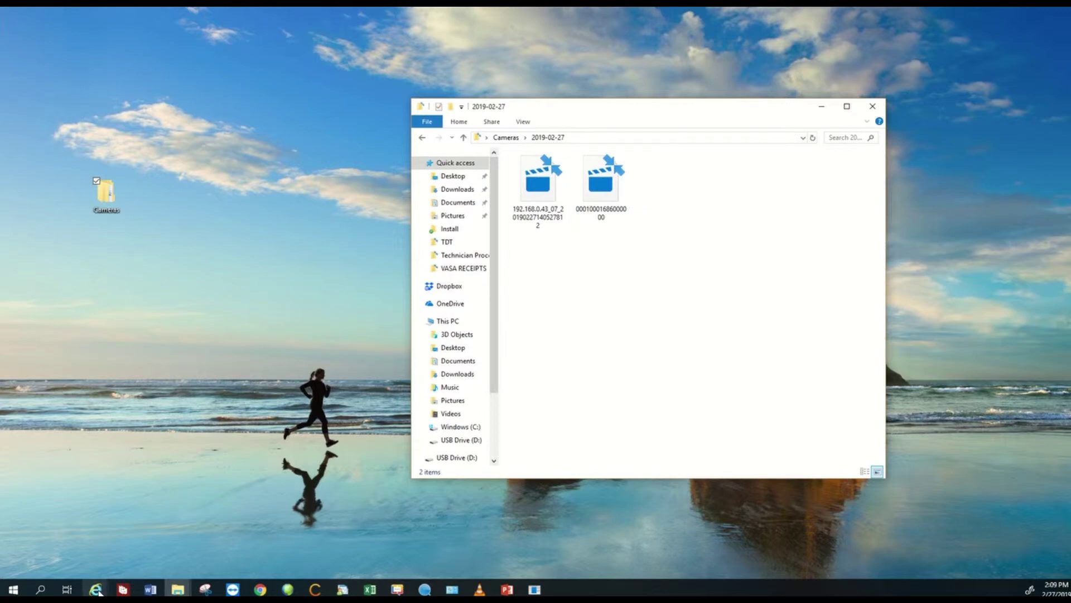
- Switch back to the browser's Hikvision US Tools page and reveal the Tools entry under Support & Resources, Downloads
{"action": "mouse_move", "coordinate": [98, 592]}
{"action": "left_click", "coordinate": [181, 544]}
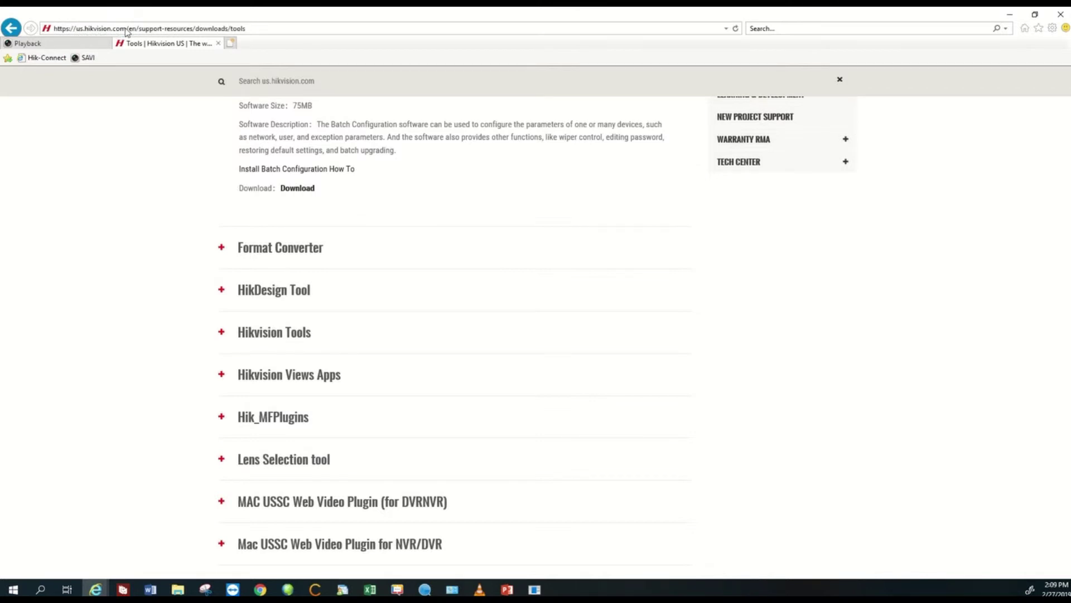
{"action": "scroll", "coordinate": [178, 233], "scroll_direction": "up", "scroll_amount": 5}
{"action": "scroll", "coordinate": [178, 234], "scroll_direction": "up", "scroll_amount": 1}
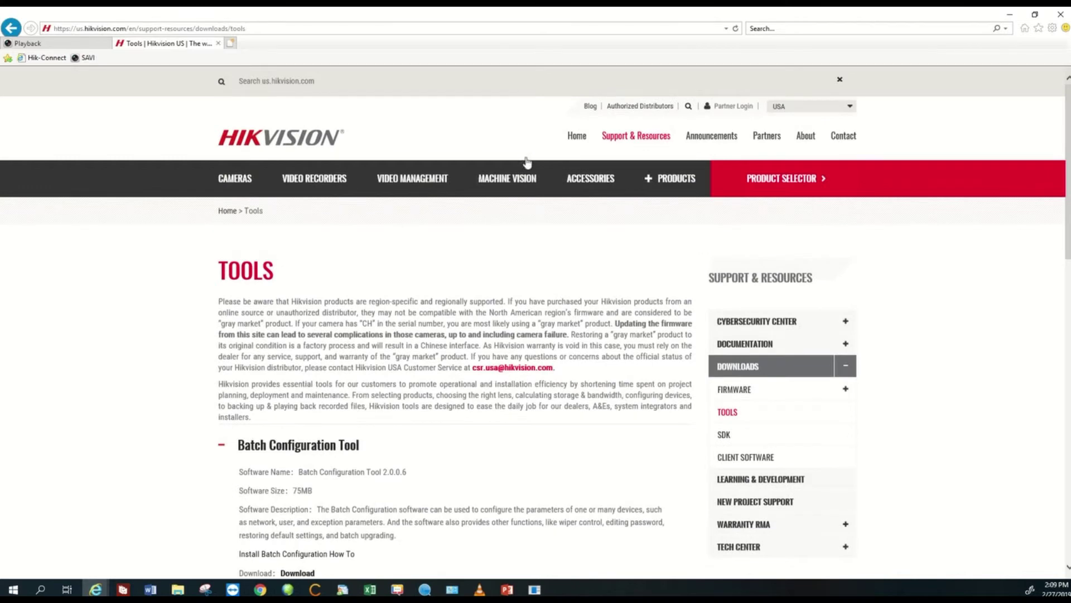
{"action": "mouse_move", "coordinate": [641, 139]}
{"action": "mouse_move", "coordinate": [637, 193]}
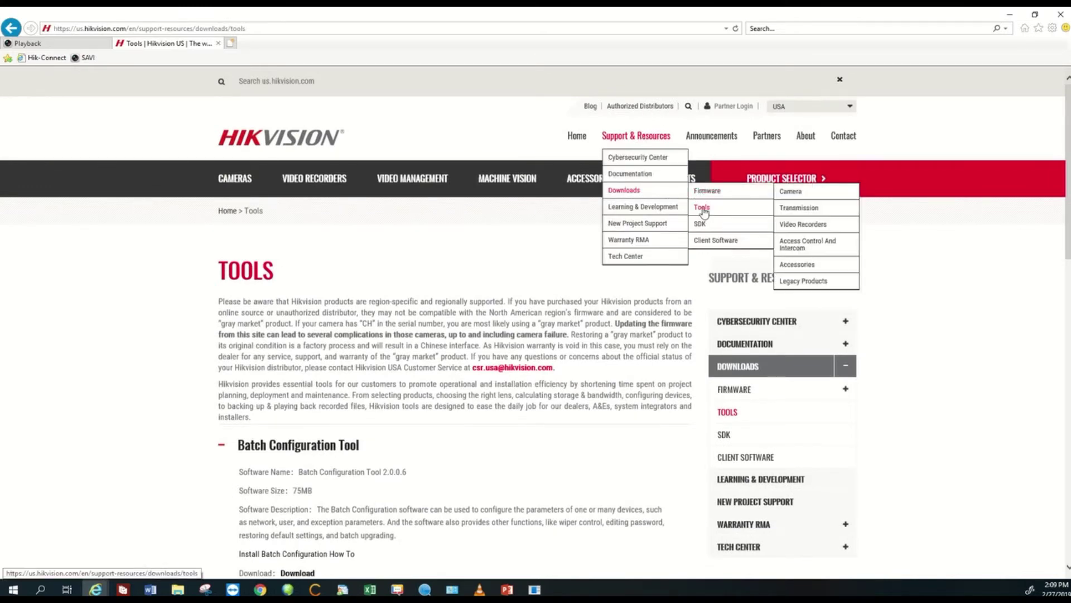
- Download VSPlayer for Windows from the tools list and choose to open vsplayerv7.3.0.zip
{"action": "scroll", "coordinate": [311, 284], "scroll_direction": "down", "scroll_amount": 5}
{"action": "scroll", "coordinate": [311, 286], "scroll_direction": "down", "scroll_amount": 8}
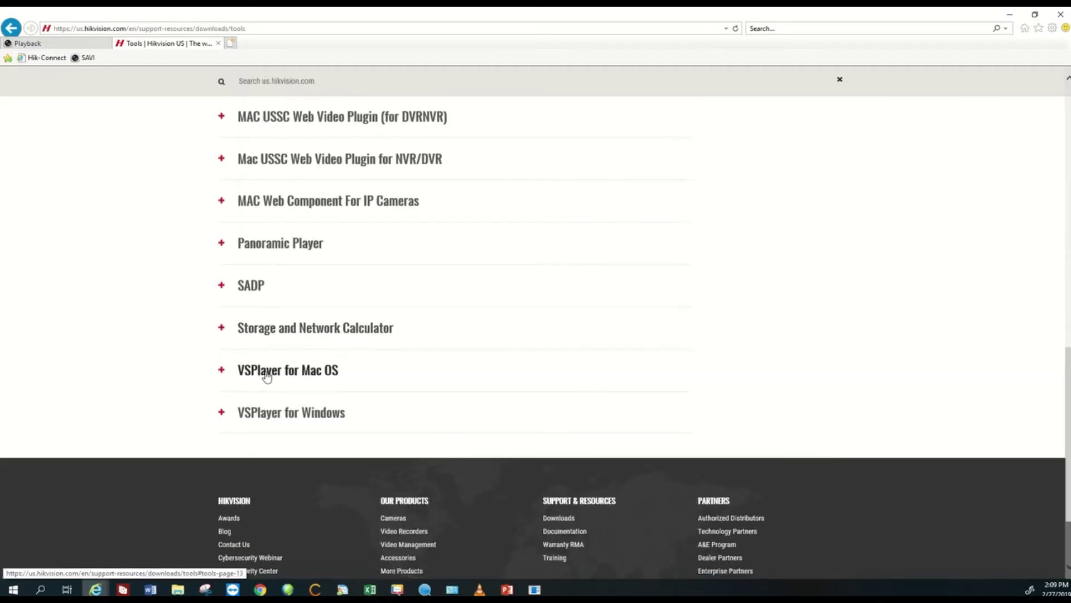
{"action": "left_click", "coordinate": [222, 413]}
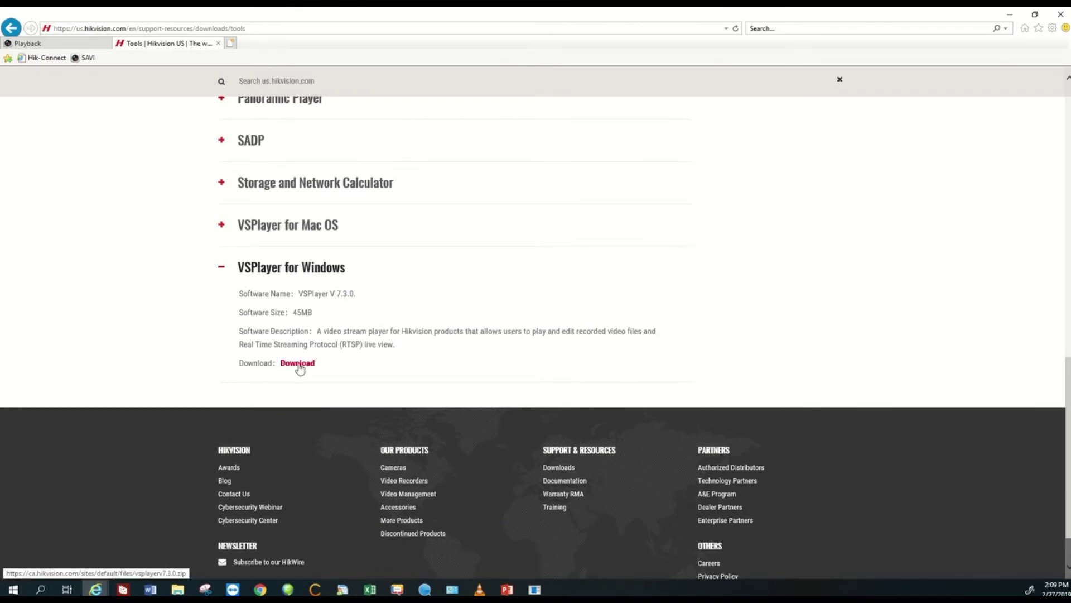
{"action": "left_click", "coordinate": [298, 363]}
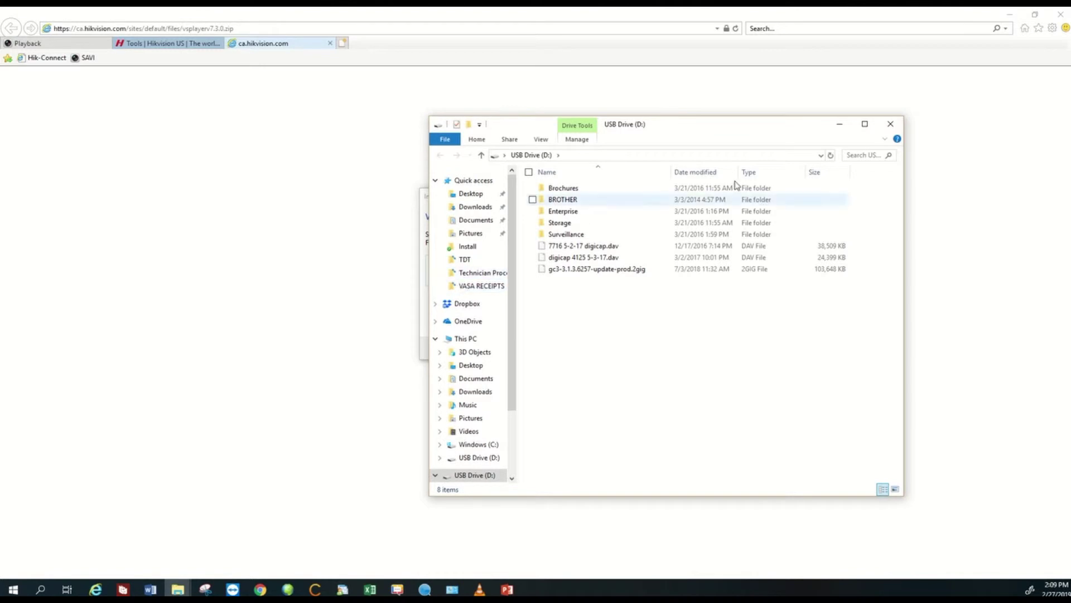
{"action": "left_click", "coordinate": [839, 124]}
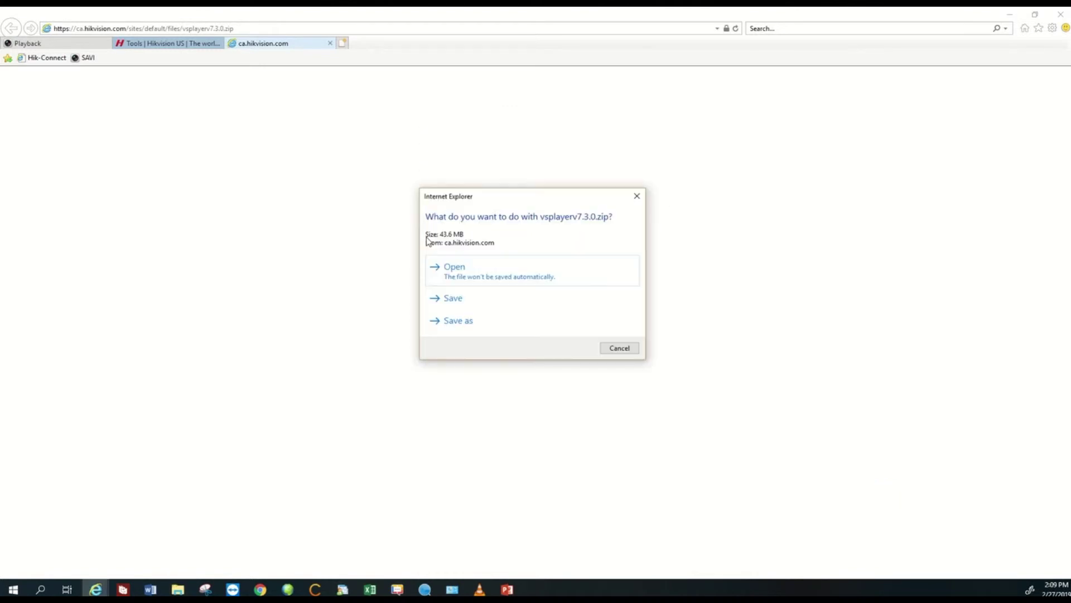
{"action": "left_click", "coordinate": [455, 266]}
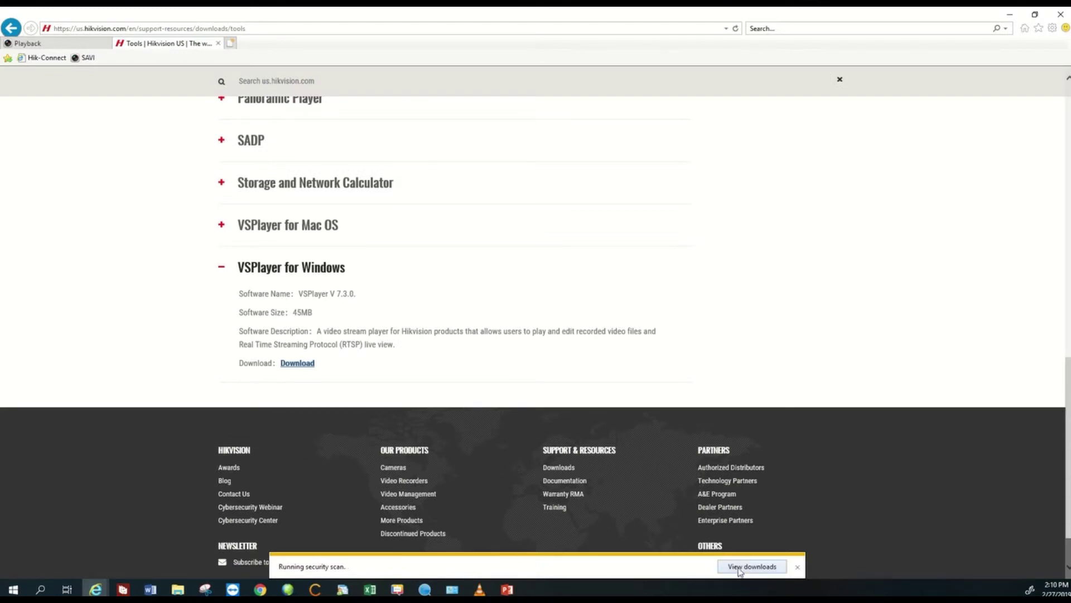
- Start the VSPlayer V7.3.0 installer from the downloaded archive
{"action": "key", "text": "ctrl+j"}
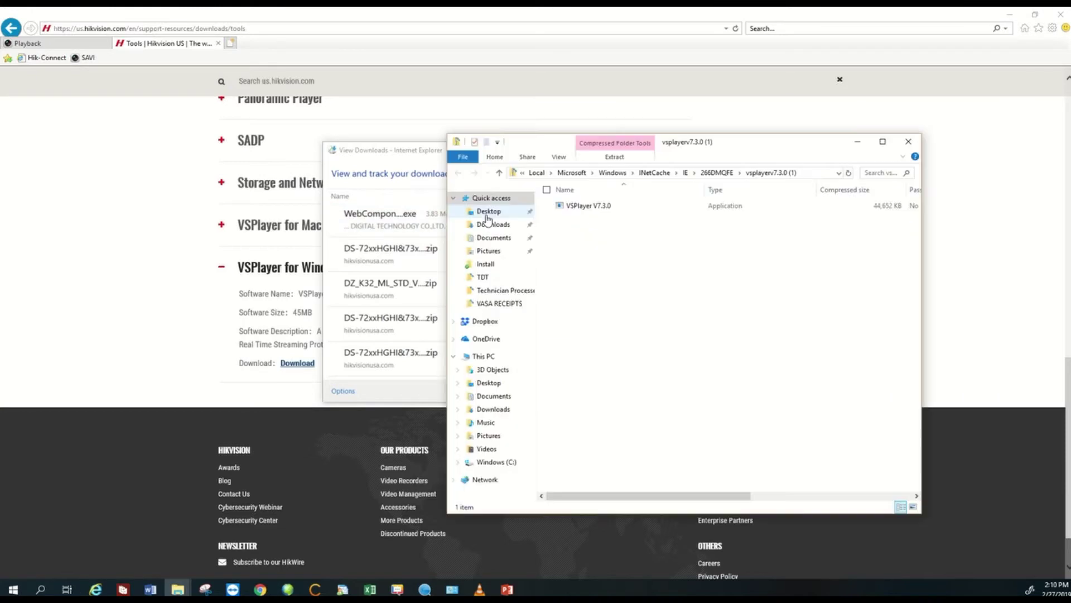
{"action": "left_click", "coordinate": [587, 207]}
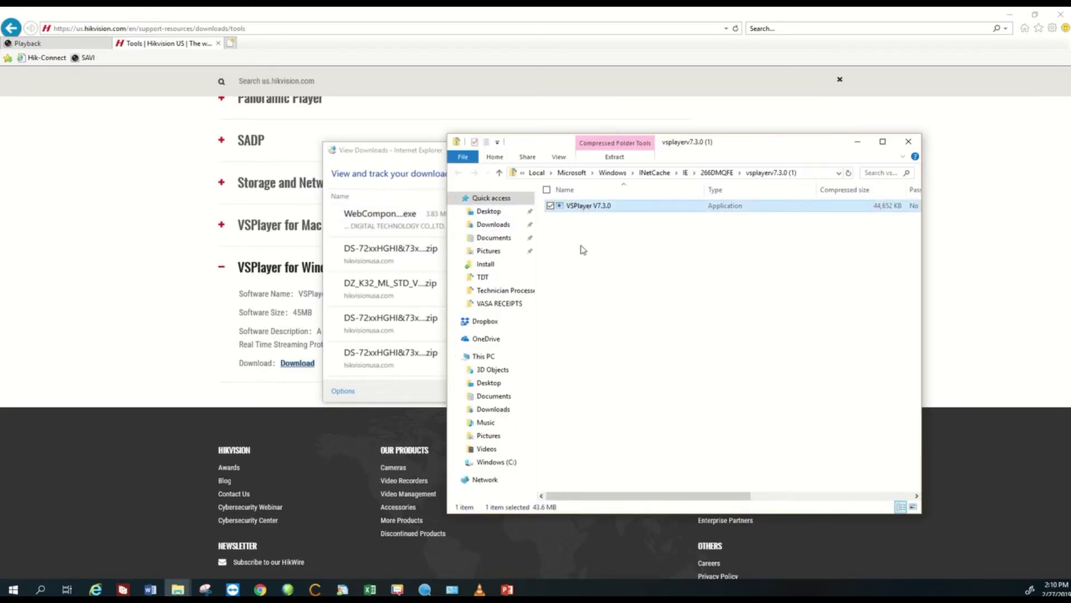
{"action": "double_click", "coordinate": [579, 206]}
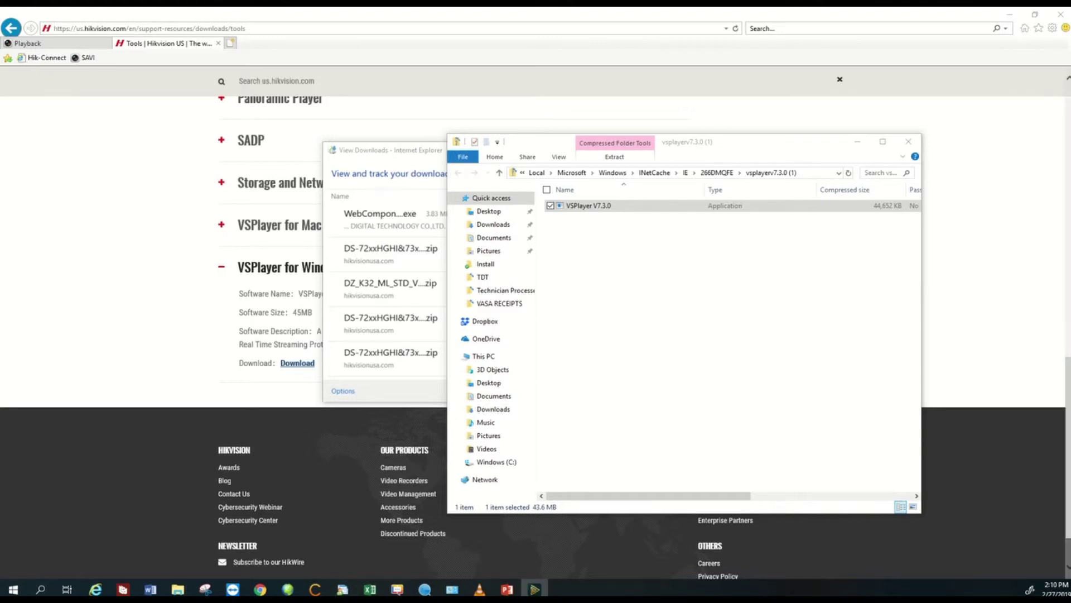
- Install VSPlayer with the default folder, full installation and a desktop icon, launching it when setup finishes
{"action": "left_click", "coordinate": [504, 318]}
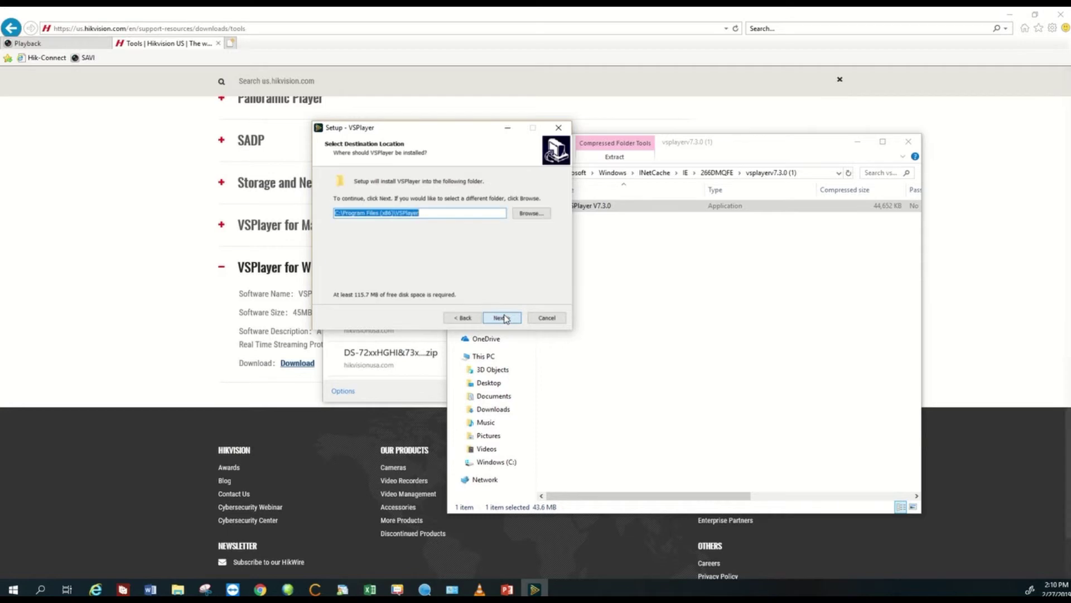
{"action": "left_click", "coordinate": [502, 317]}
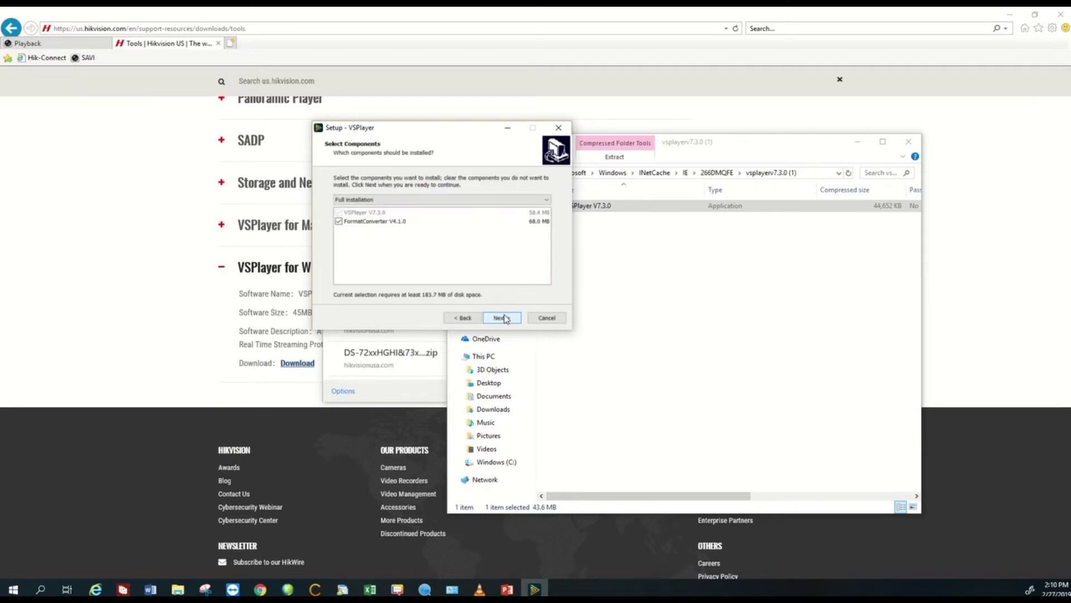
{"action": "left_click", "coordinate": [503, 318]}
{"action": "left_click", "coordinate": [502, 317]}
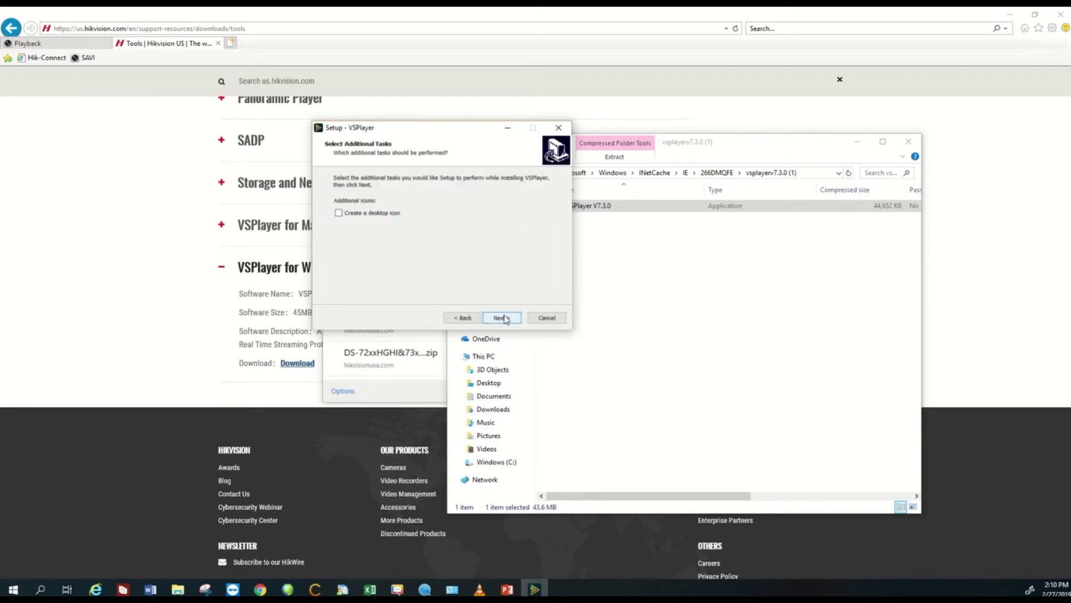
{"action": "left_click", "coordinate": [339, 213]}
{"action": "left_click", "coordinate": [502, 318]}
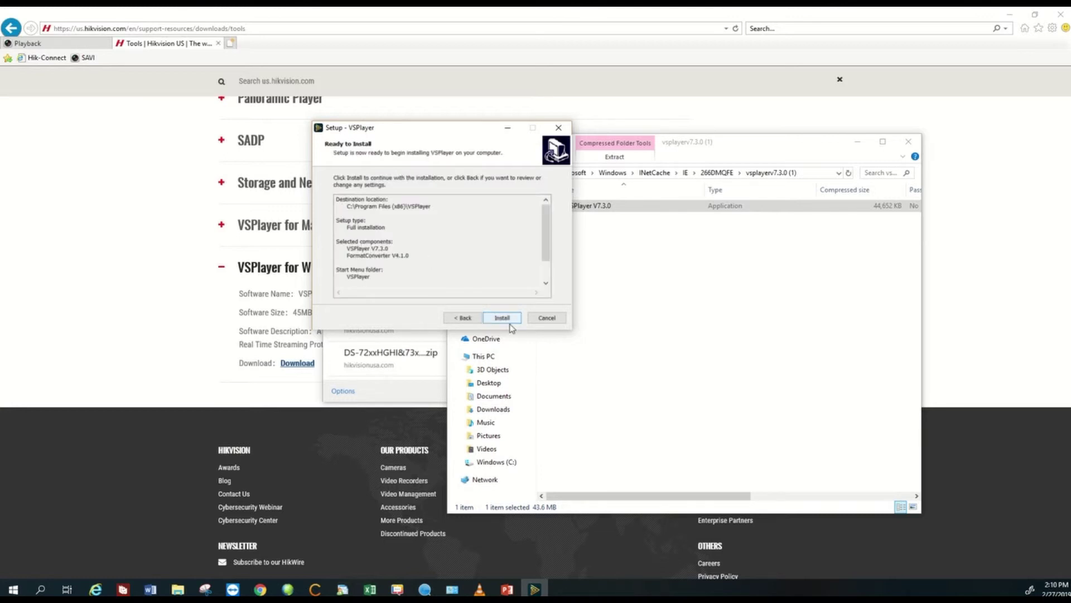
{"action": "left_click", "coordinate": [505, 318]}
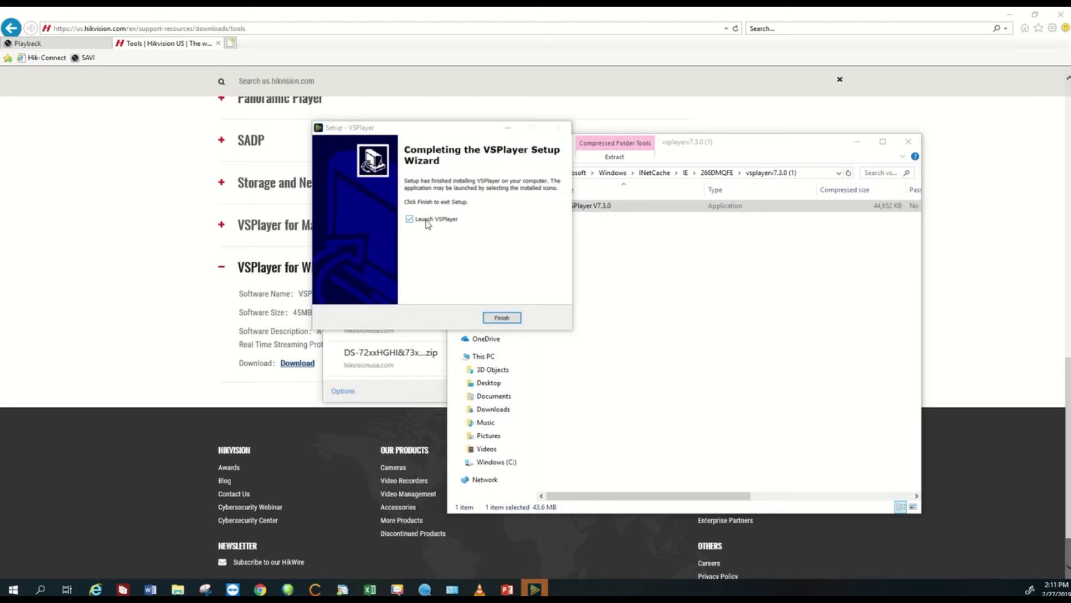
{"action": "left_click", "coordinate": [501, 318]}
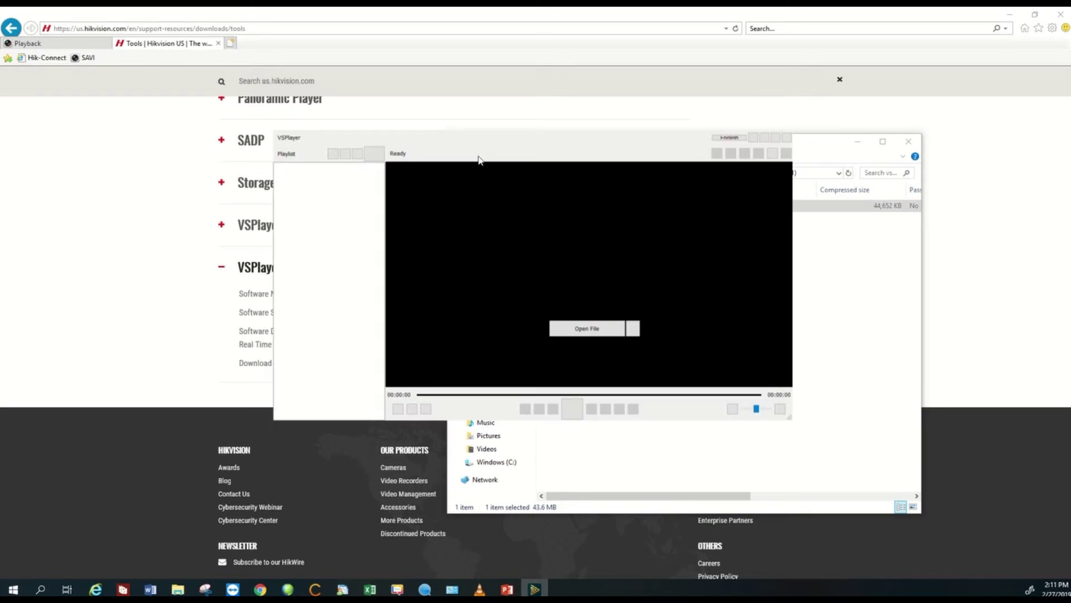
{"action": "left_click", "coordinate": [600, 330]}
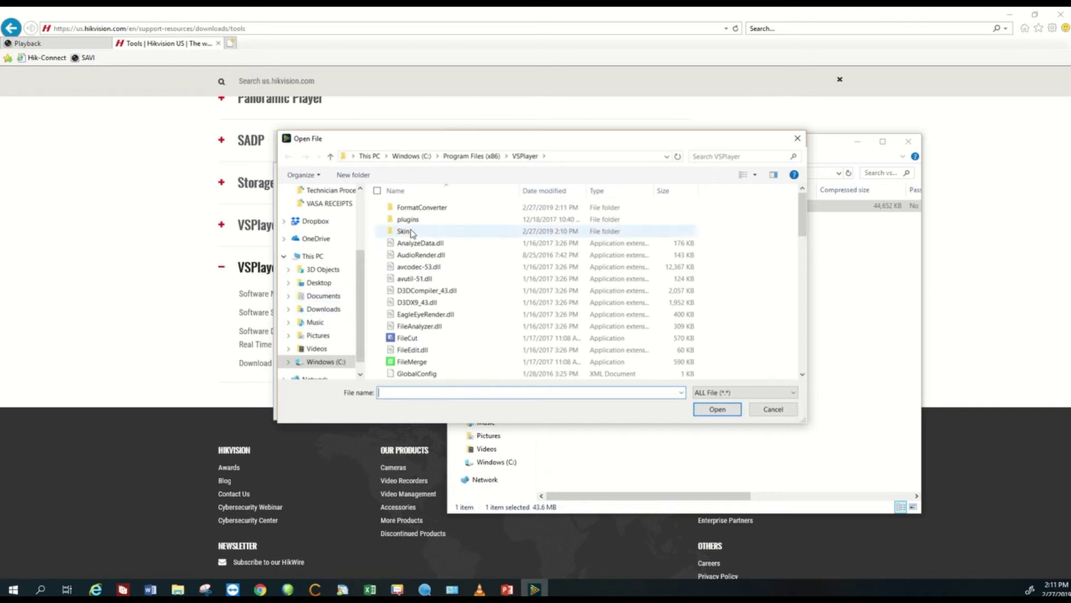
{"action": "scroll", "coordinate": [321, 249], "scroll_direction": "up", "scroll_amount": 3}
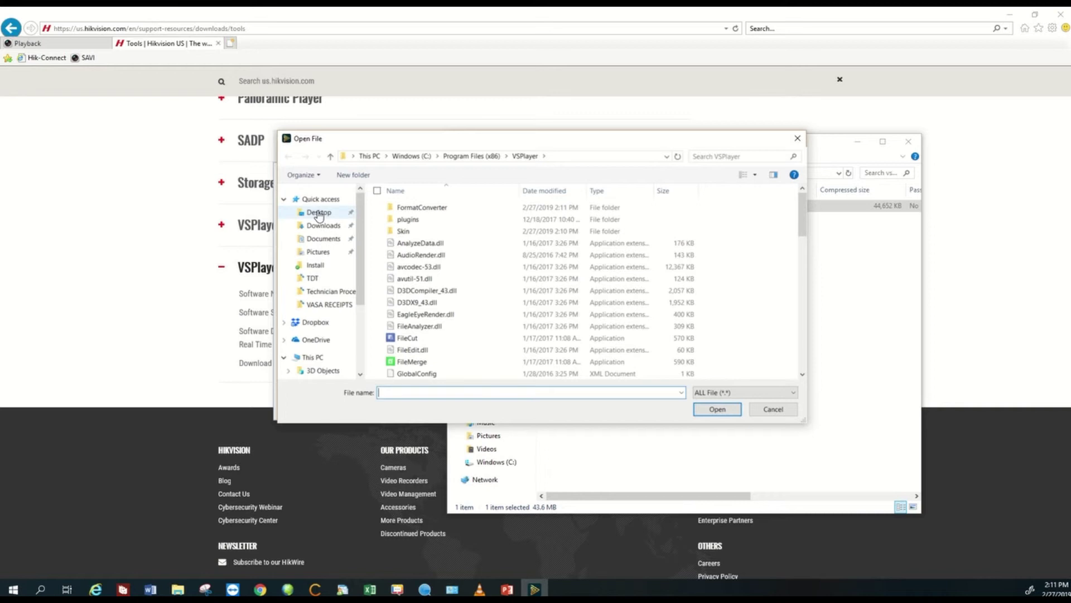
{"action": "left_click", "coordinate": [319, 215]}
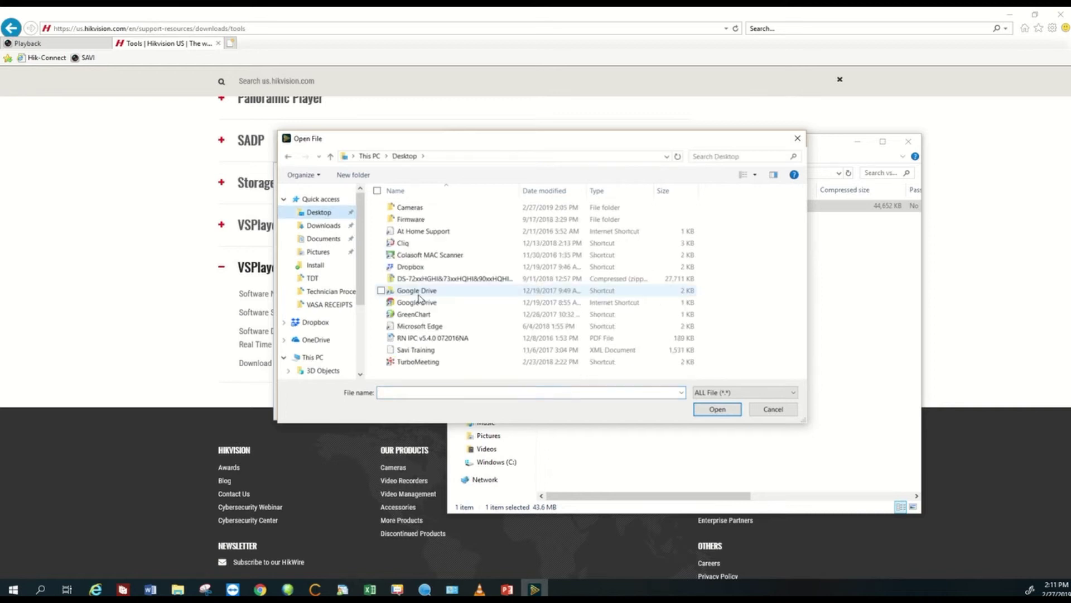
{"action": "double_click", "coordinate": [413, 207]}
{"action": "double_click", "coordinate": [415, 209]}
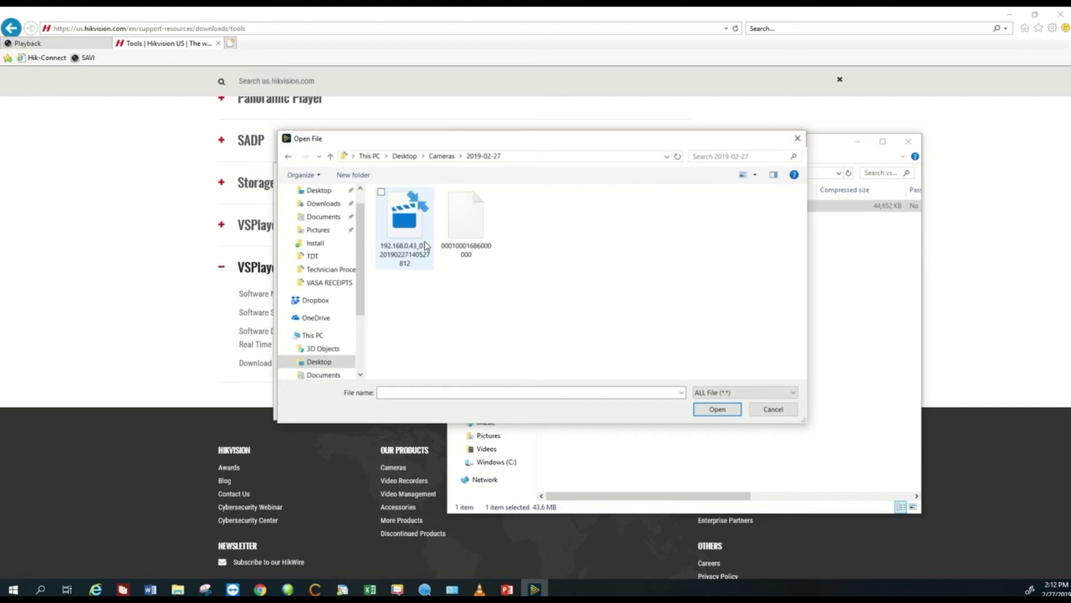
{"action": "double_click", "coordinate": [418, 228]}
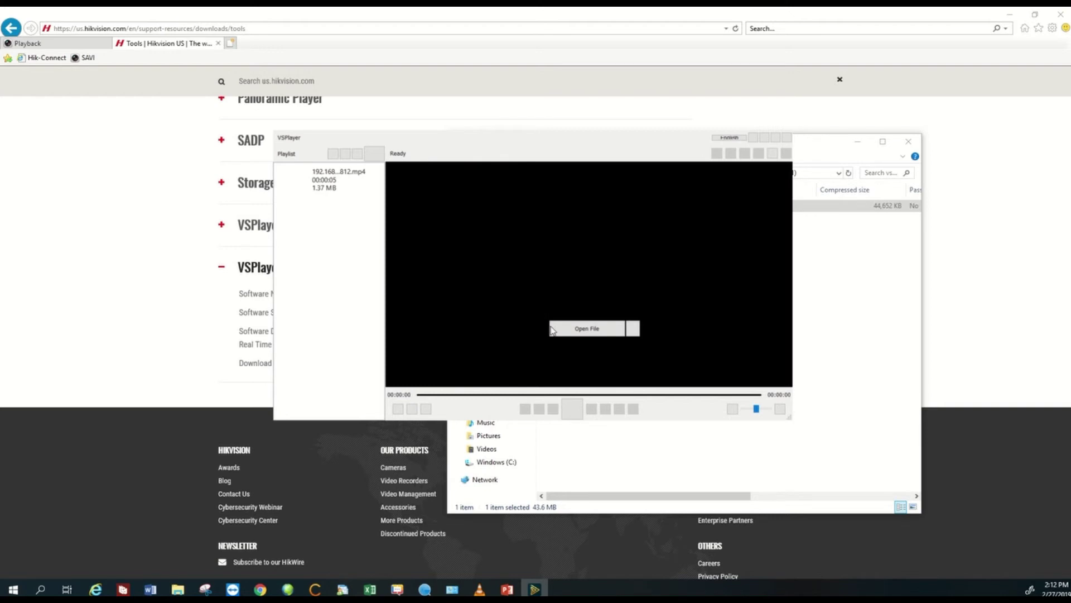
{"action": "left_click", "coordinate": [580, 329]}
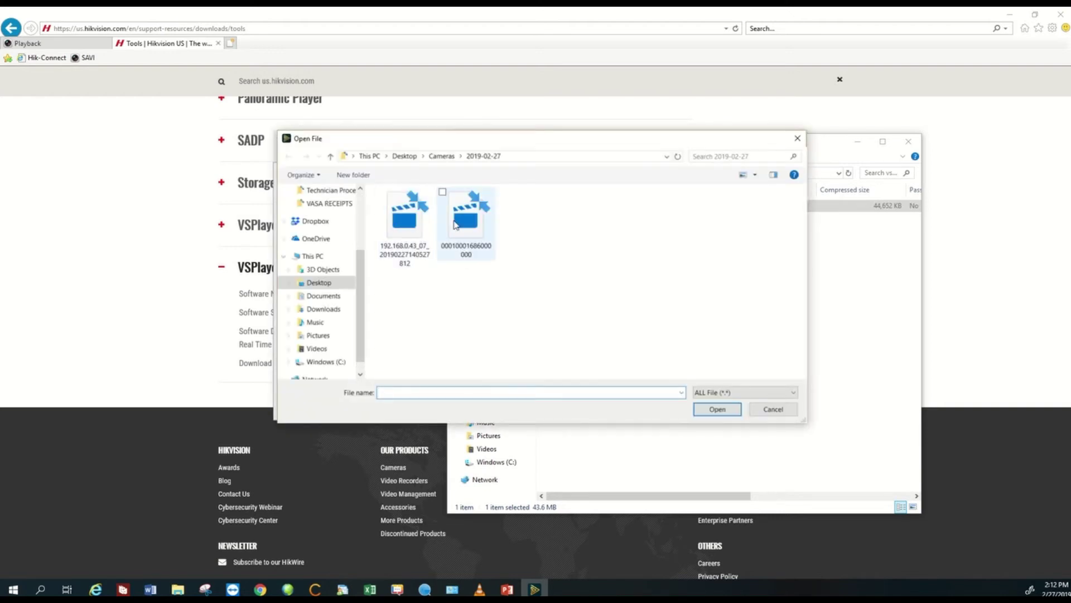
{"action": "double_click", "coordinate": [455, 224]}
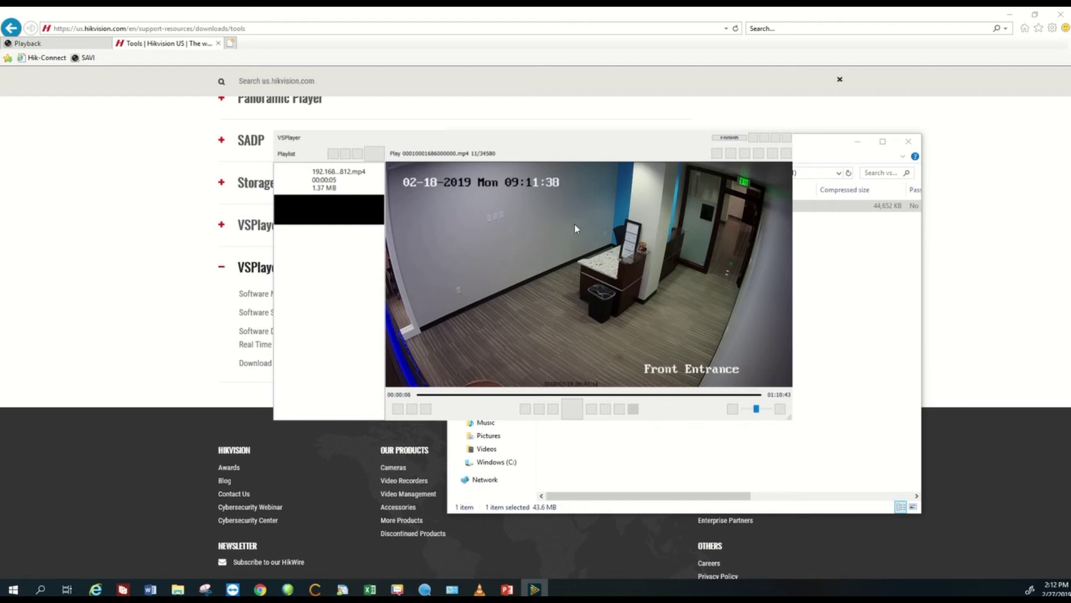
{"action": "left_click_drag", "start_coordinate": [456, 398], "coordinate": [725, 396]}
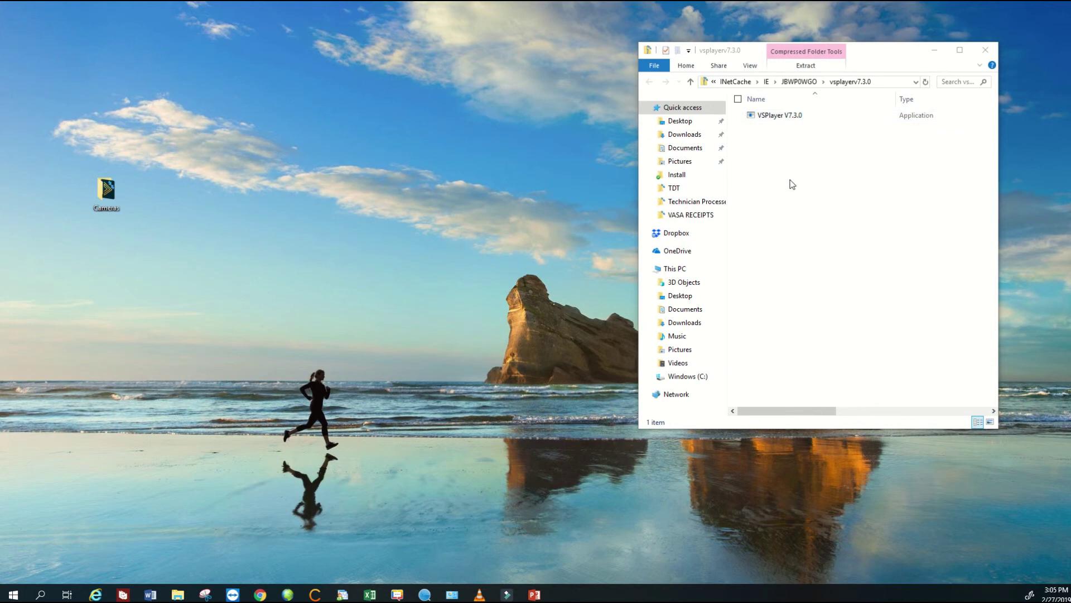
- Open the desktop's Cameras folder, place its window beside the vsplayerv7.3.0 window and open the 2019-02-27 subfolder
{"action": "double_click", "coordinate": [106, 192]}
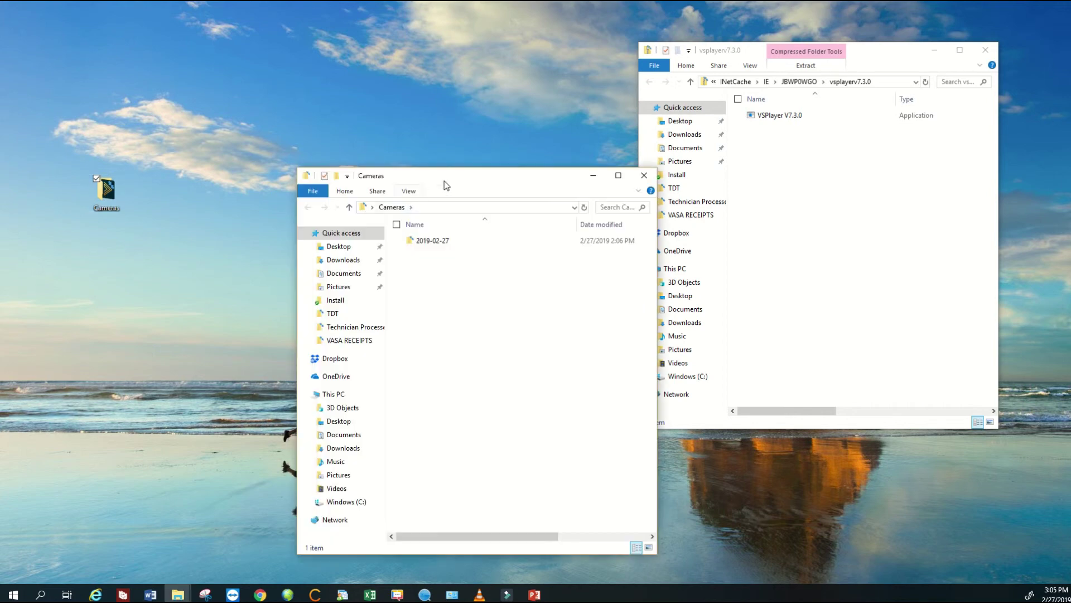
{"action": "left_click_drag", "start_coordinate": [456, 181], "coordinate": [417, 57]}
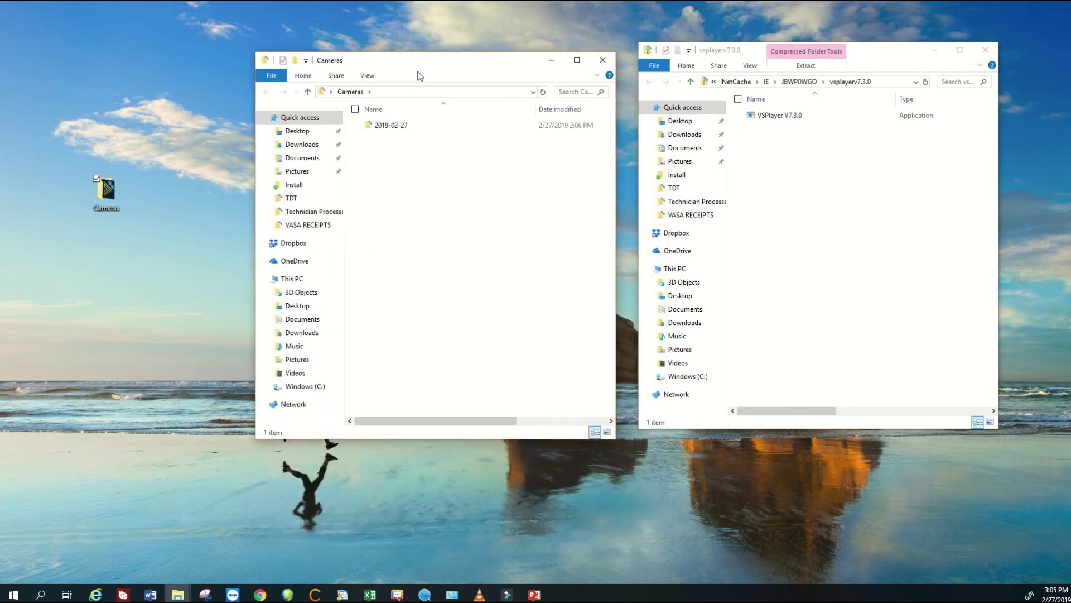
{"action": "double_click", "coordinate": [392, 117]}
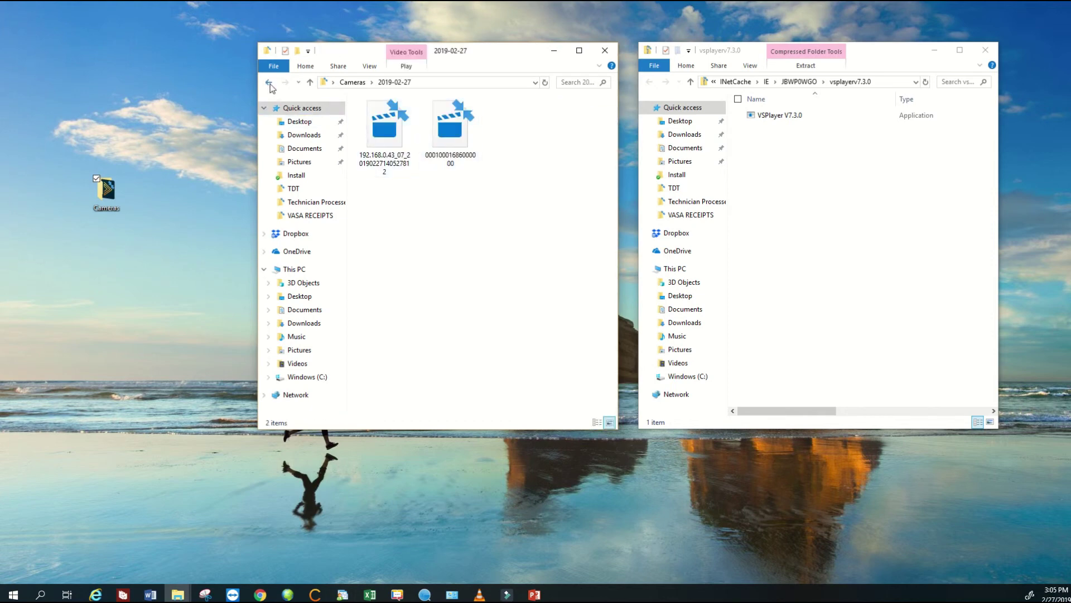
- Copy the VSPlayer V7.3.0 application from the vsplayerv7.3.0 folder into the main Cameras folder, allowing the file despite the security prompt
{"action": "left_click", "coordinate": [268, 82]}
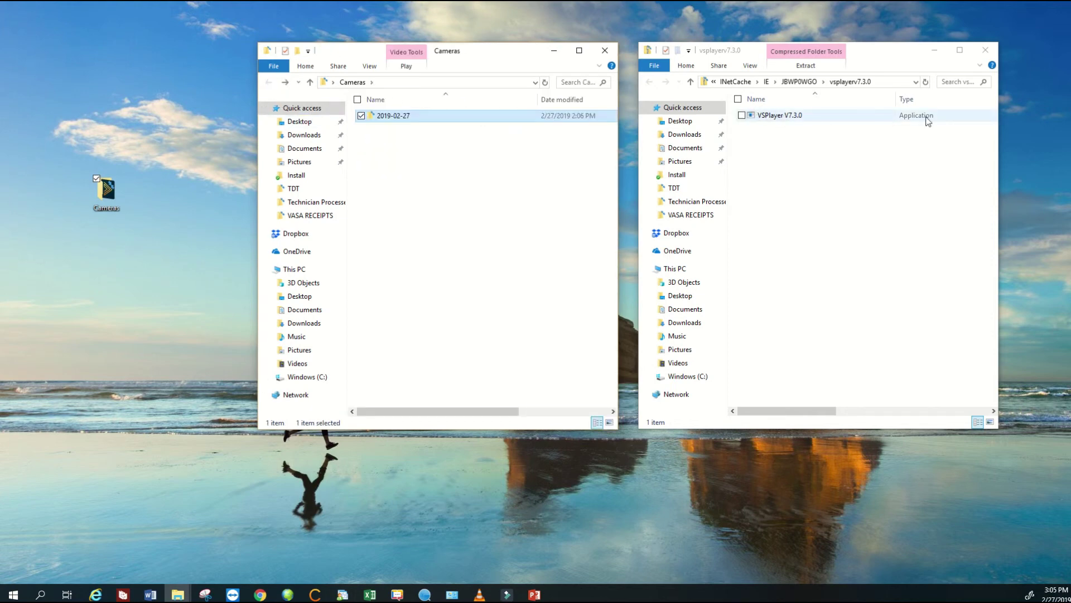
{"action": "left_click_drag", "start_coordinate": [797, 121], "coordinate": [438, 160]}
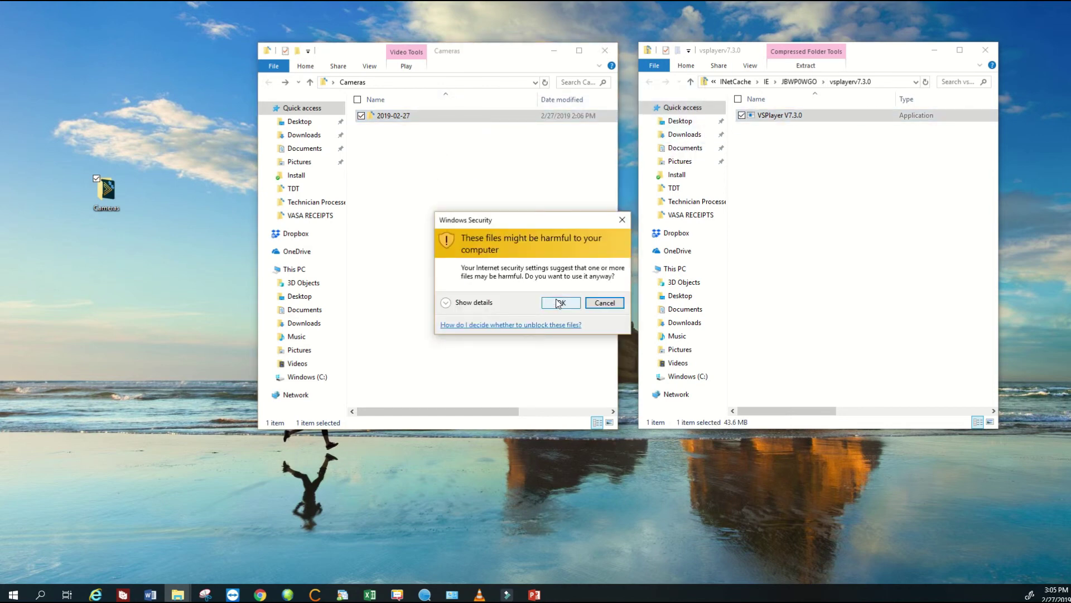
{"action": "left_click", "coordinate": [560, 304]}
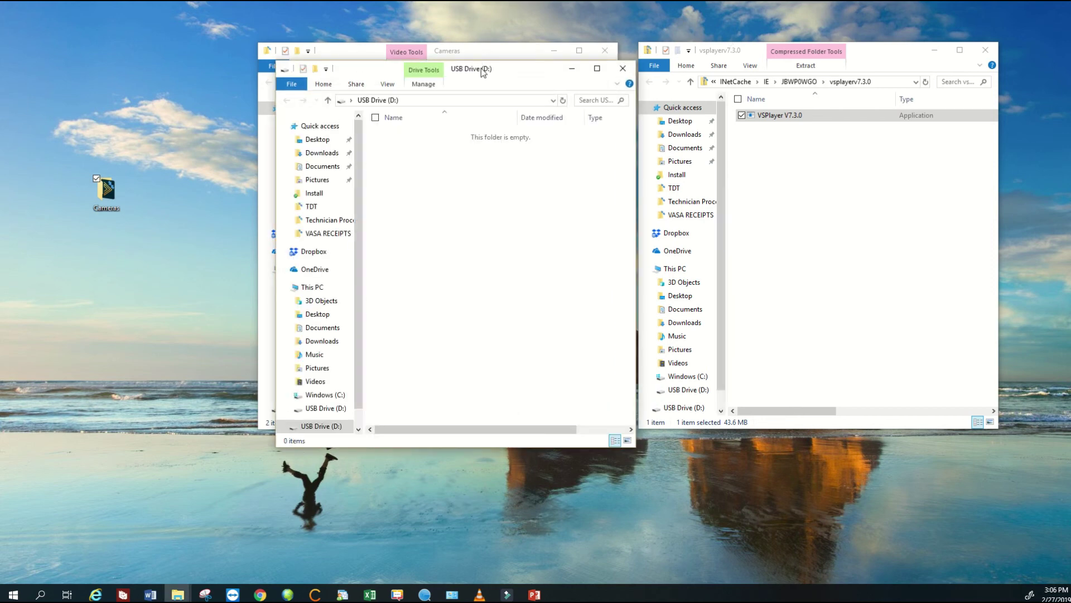
- Place the USB Drive (D:) window beside the Cameras window and copy the 2019-02-27 folder and VSPlayer V7.3.0 onto the drive
{"action": "left_click_drag", "start_coordinate": [483, 72], "coordinate": [818, 85]}
{"action": "left_click_drag", "start_coordinate": [530, 74], "coordinate": [881, 84]}
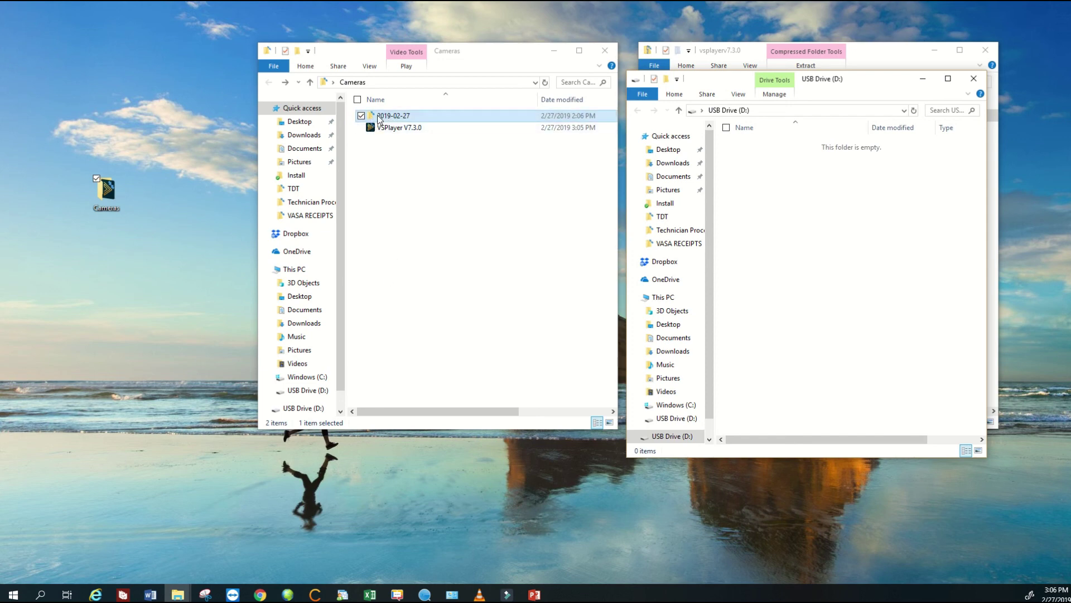
{"action": "left_click", "coordinate": [377, 115]}
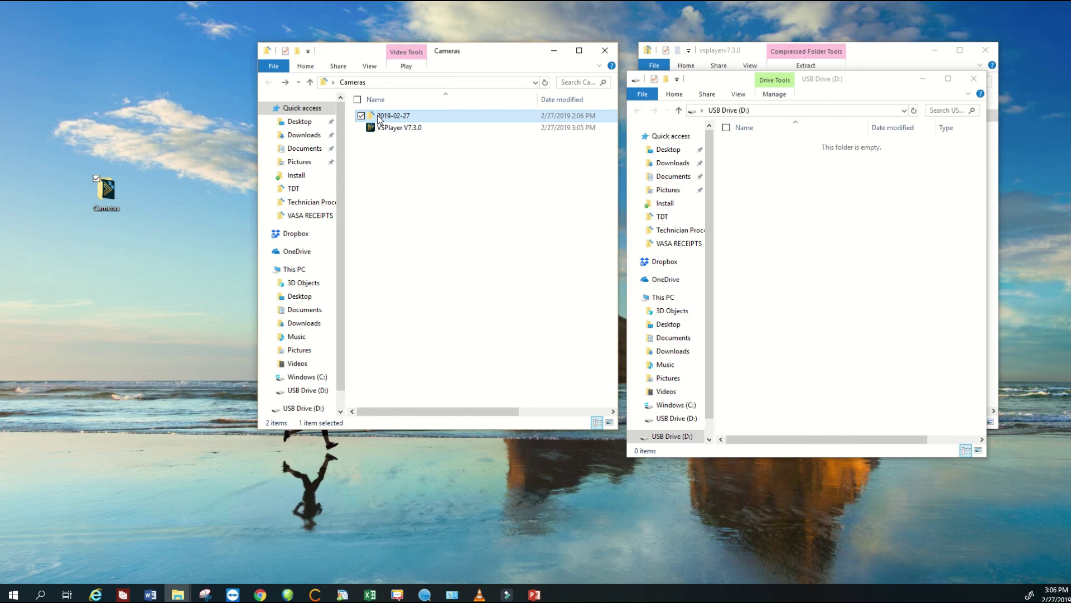
{"action": "left_click", "coordinate": [389, 129], "text": "ctrl"}
{"action": "left_click_drag", "start_coordinate": [436, 131], "coordinate": [823, 173]}
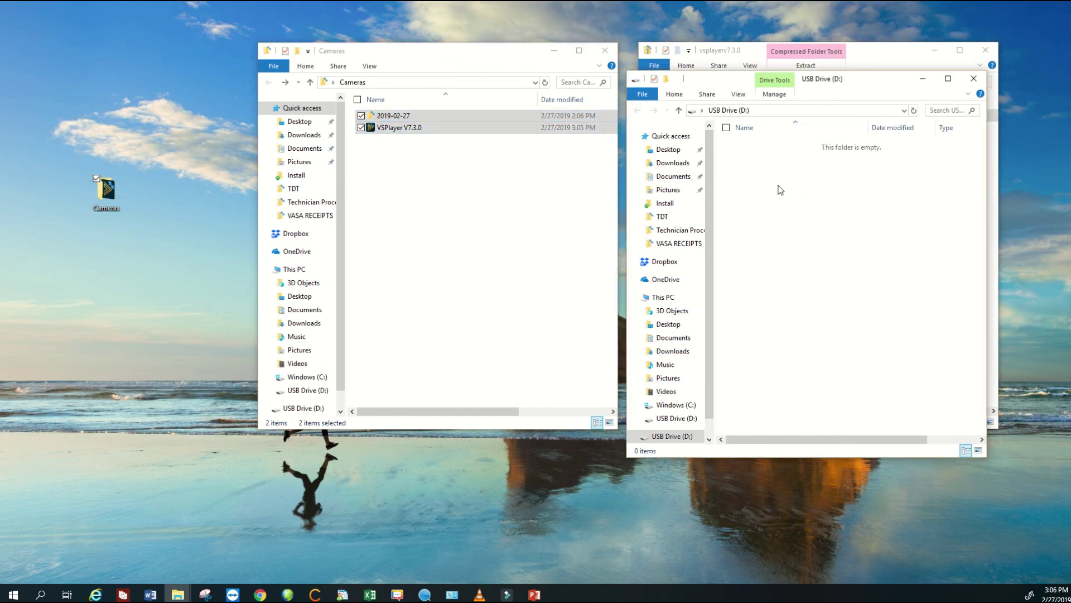